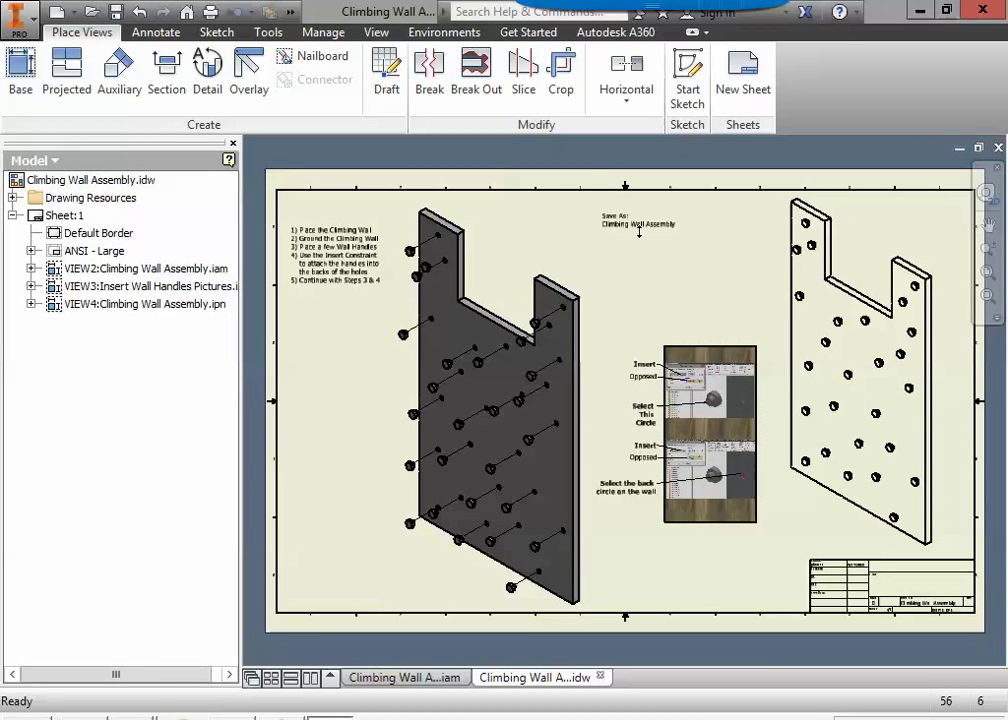
Zoom in on the drawing's Save As note, zoom back out, and open the application menu.
scroll(639, 231, "up", 3)
scroll(639, 240, "up", 2)
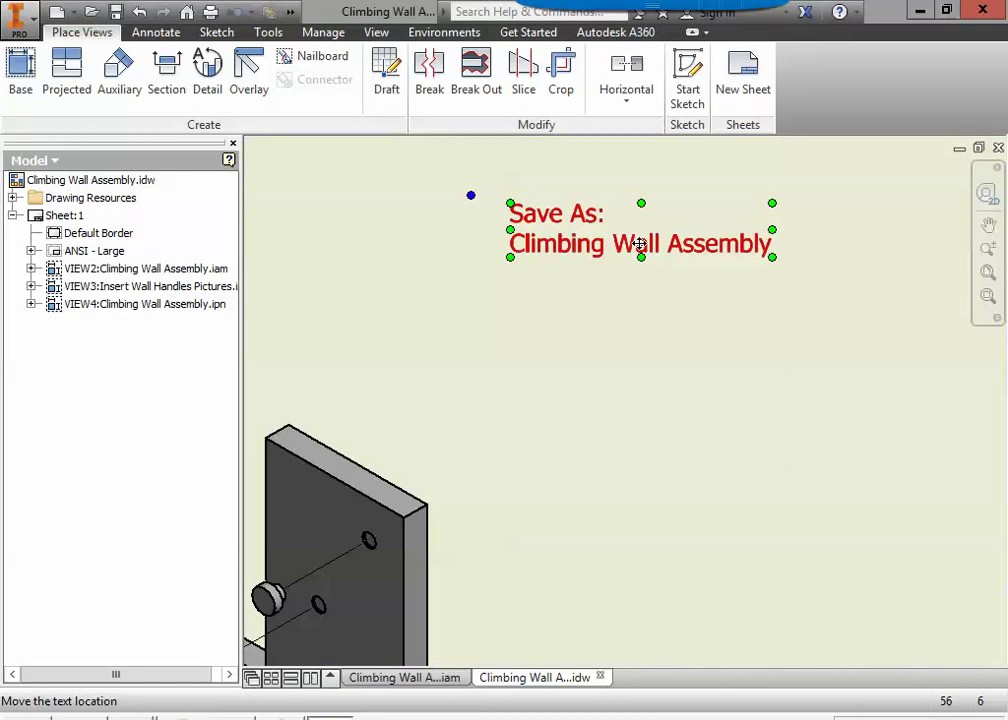
scroll(639, 243, "down", 5)
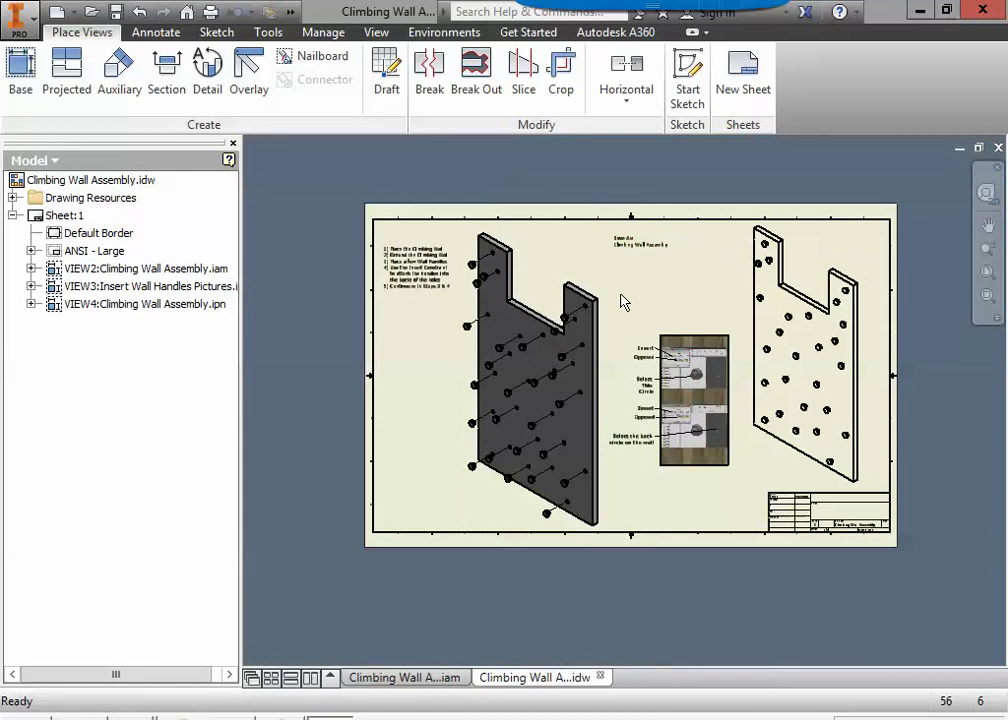
middle_click_drag(623, 299, 590, 311)
scroll(590, 311, "up", 3)
scroll(590, 311, "down", 2)
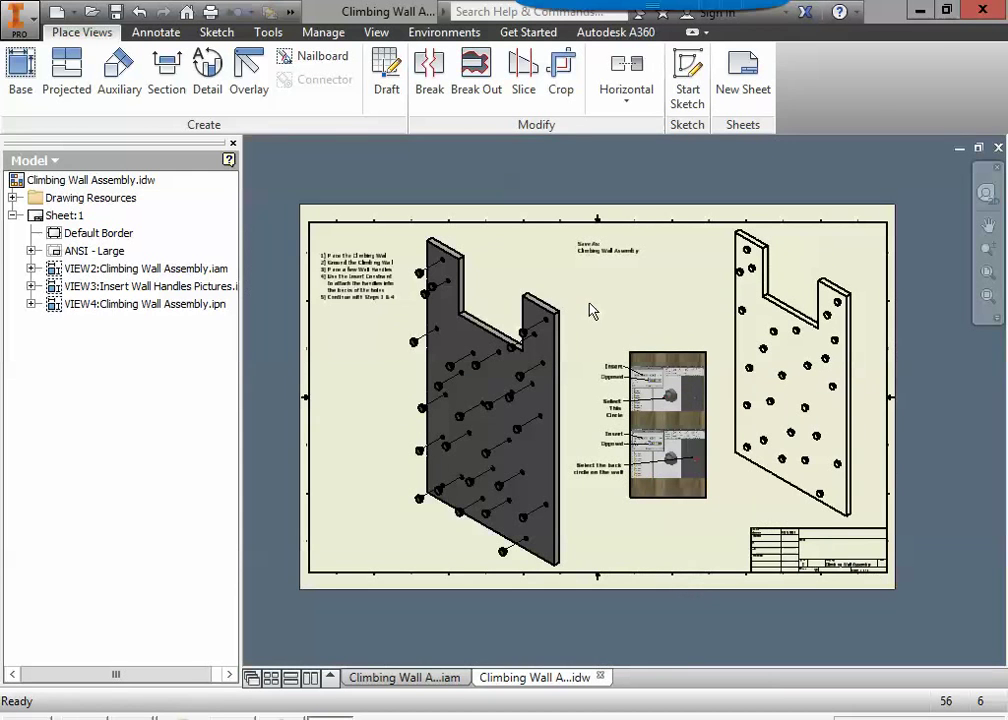
left_click(30, 20)
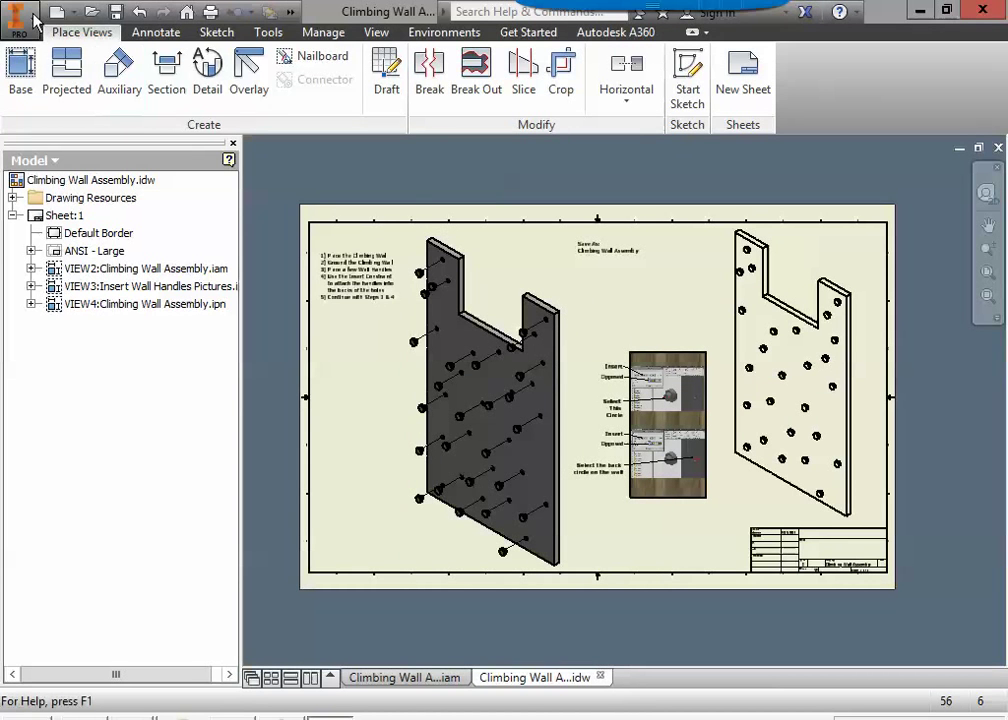
Create a new assembly, Assembly1, from the Standard.iam template.
left_click(58, 88)
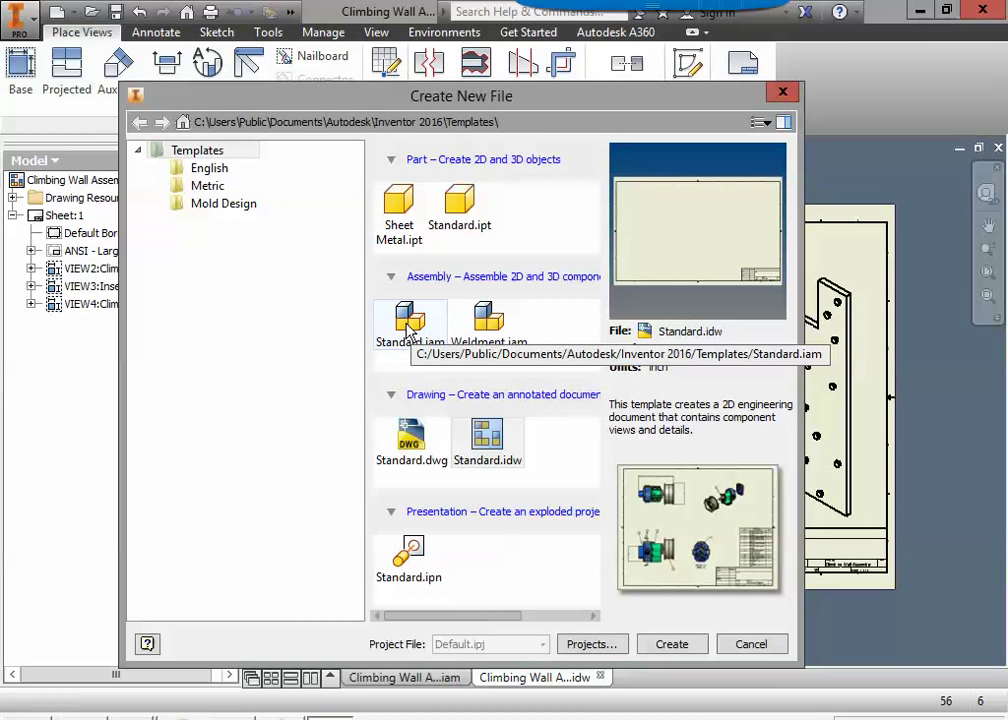
double_click(407, 330)
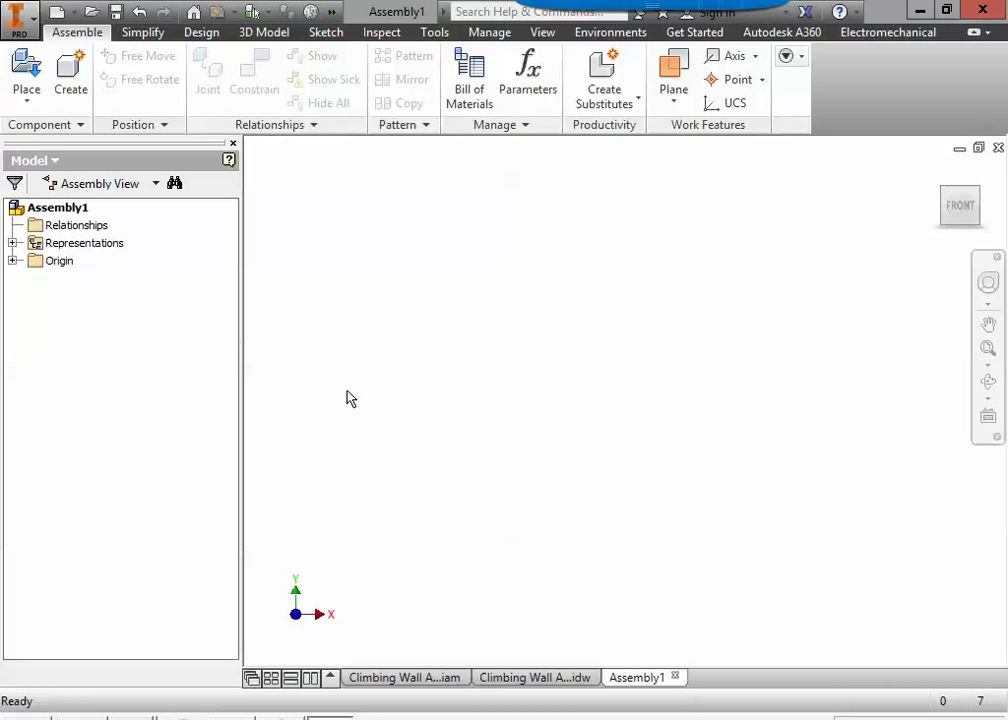
Choose the Climbing Wall part from the 1PlayGround folder for placement.
left_click(25, 62)
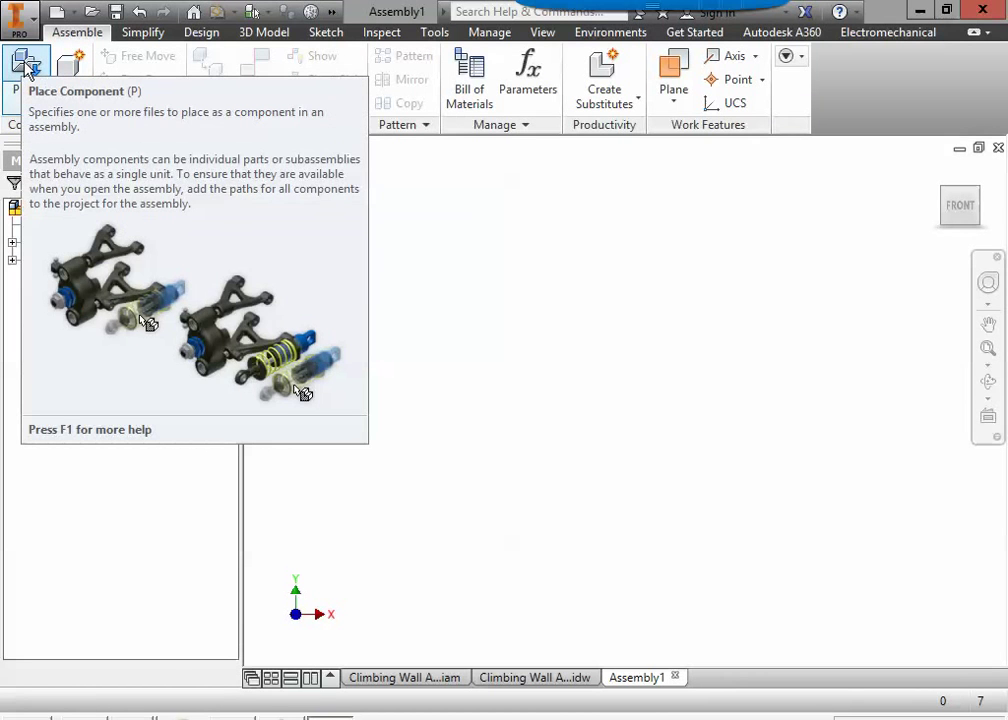
left_click(26, 66)
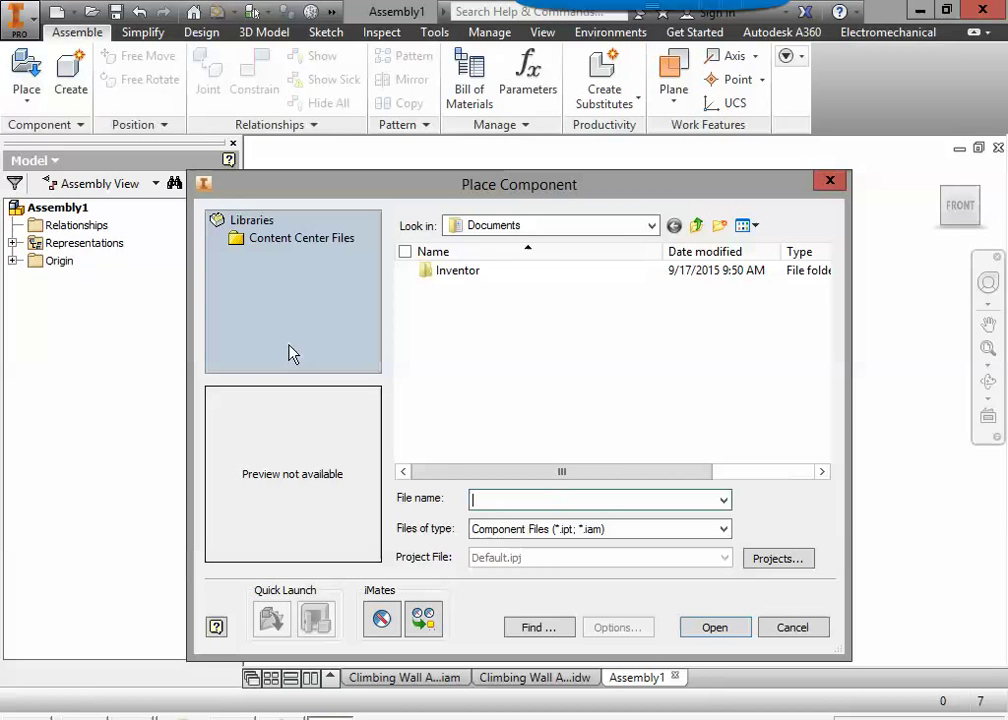
left_click(651, 226)
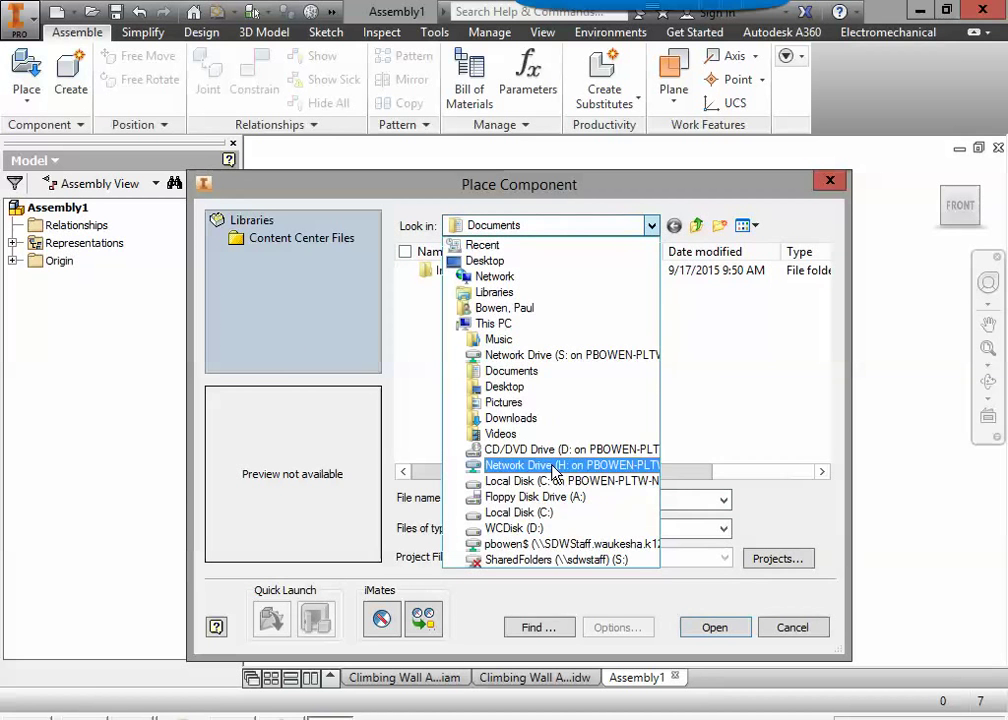
left_click(543, 545)
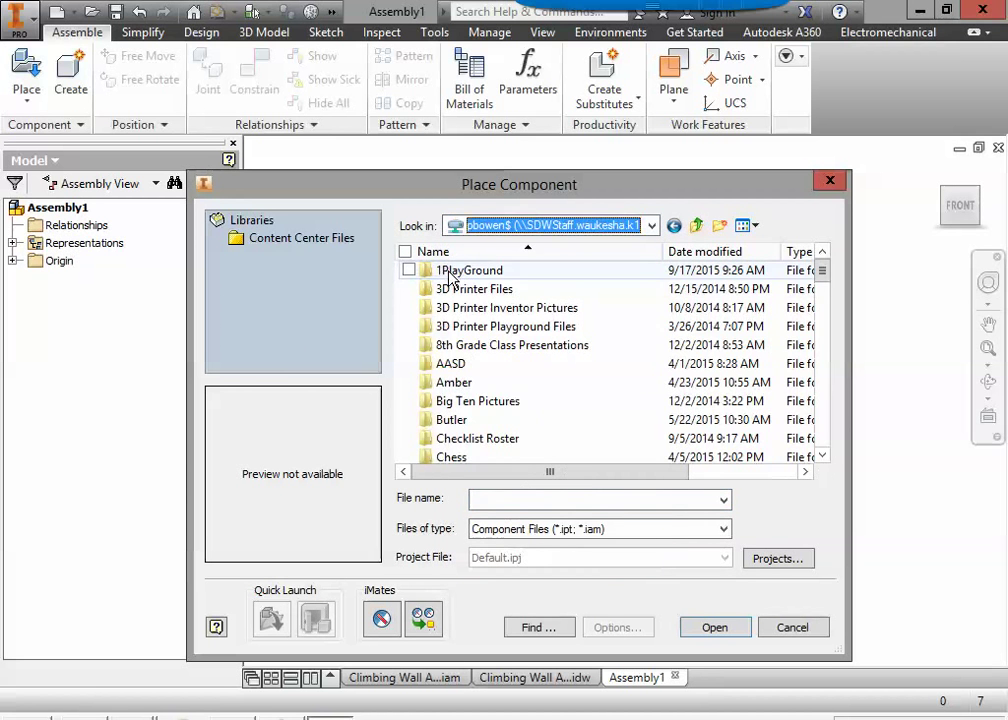
double_click(425, 270)
left_click(452, 308)
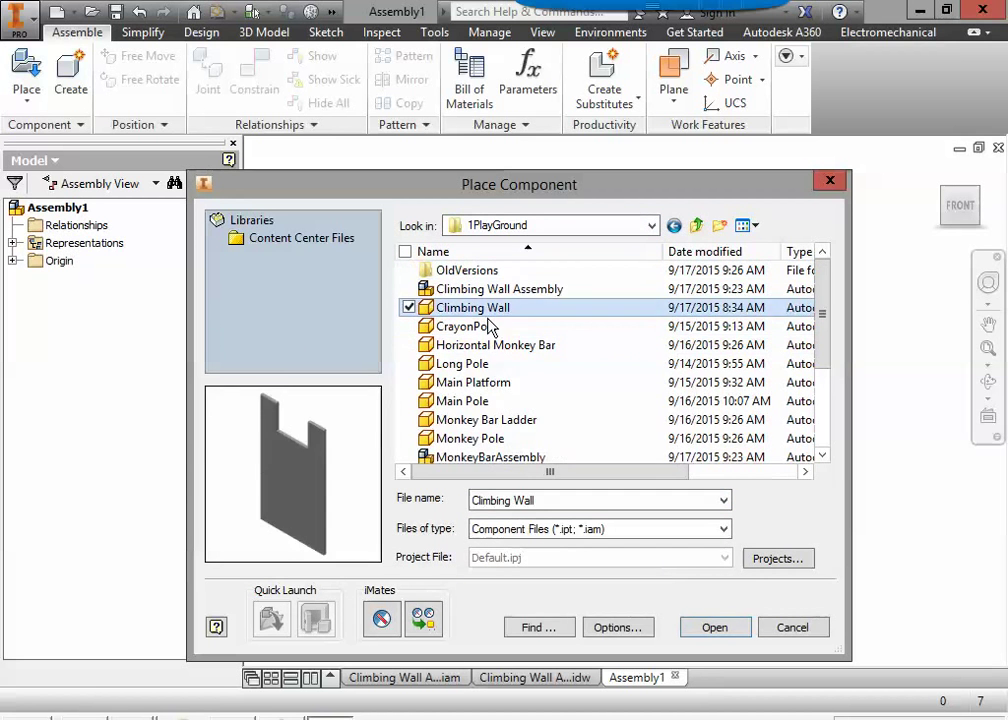
left_click(714, 628)
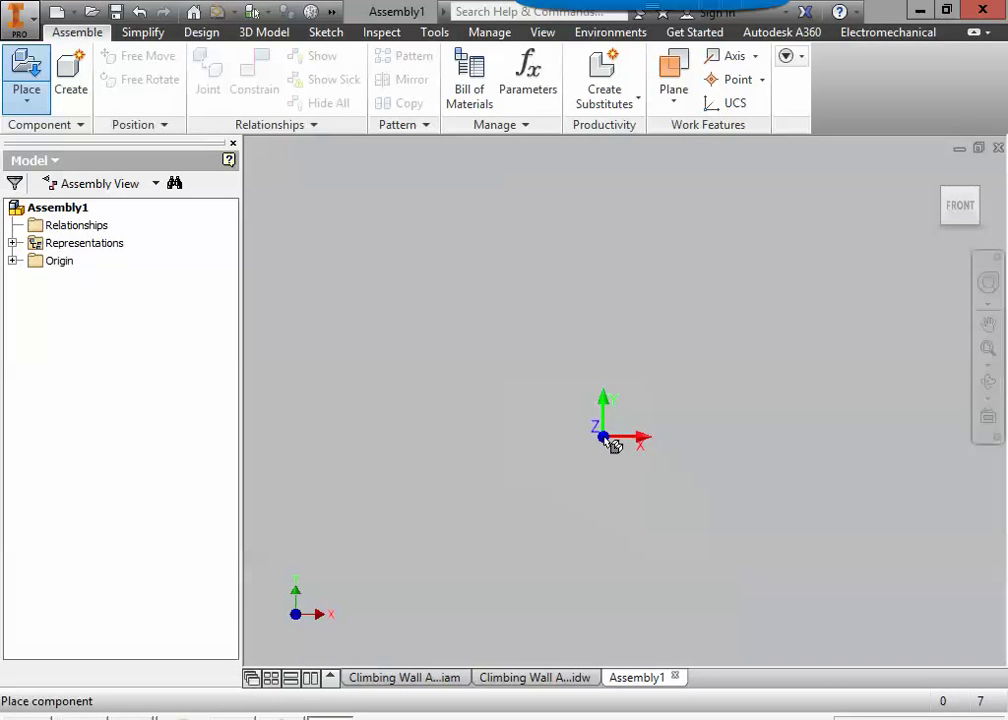
Place one Climbing Wall copy and show it in isometric view.
scroll(610, 440, "down", 5)
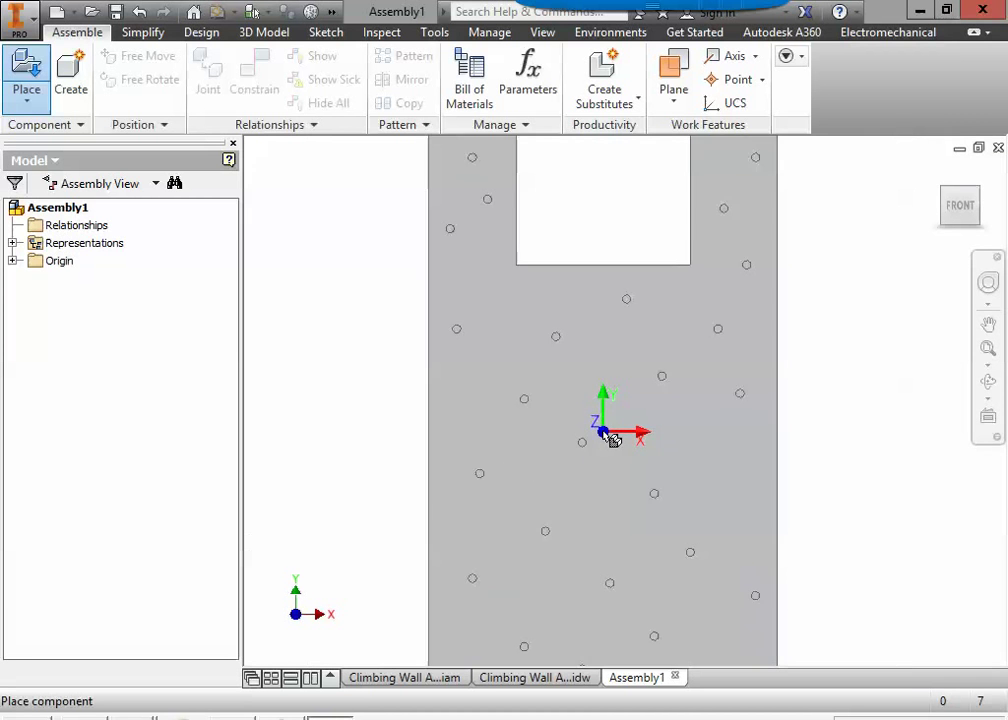
scroll(608, 430, "up", 2)
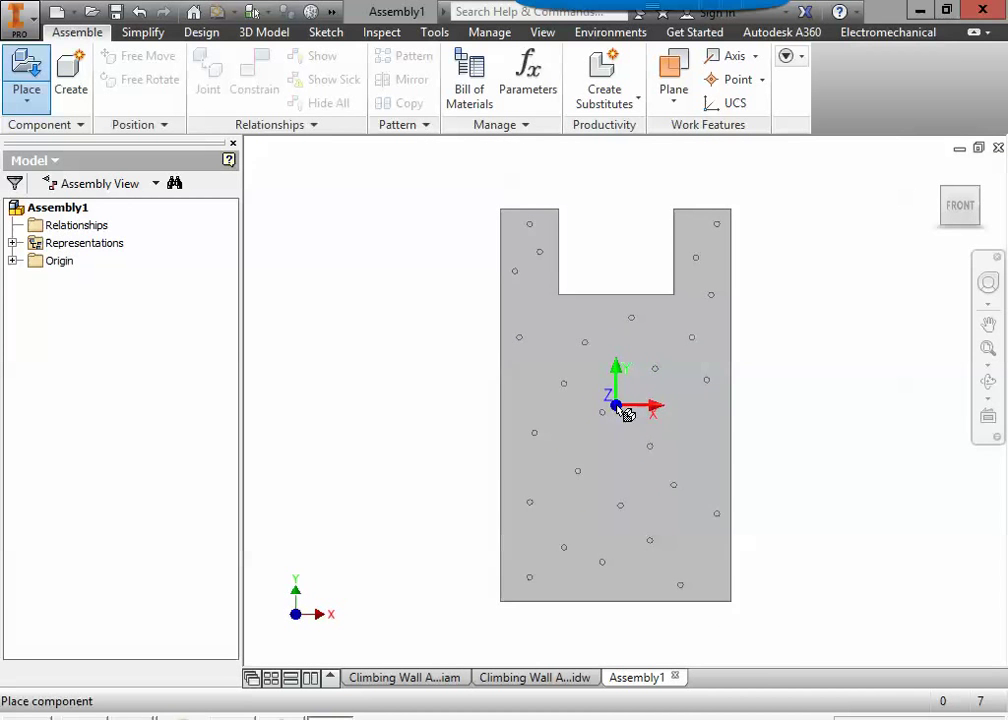
left_click(600, 413)
key("F6")
key("Escape")
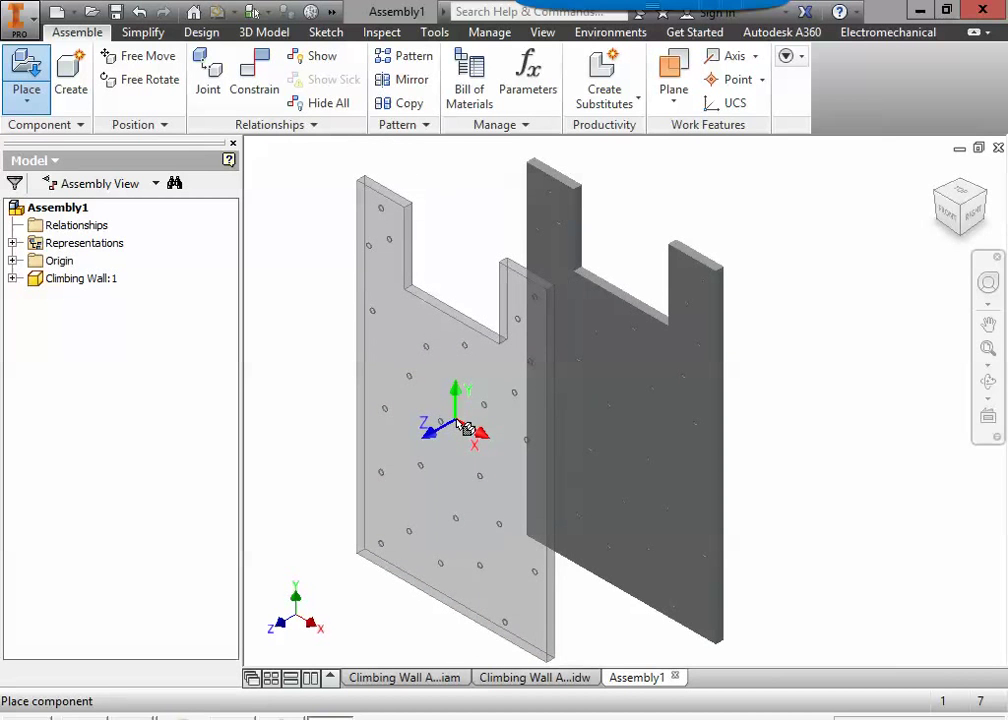
key("Escape")
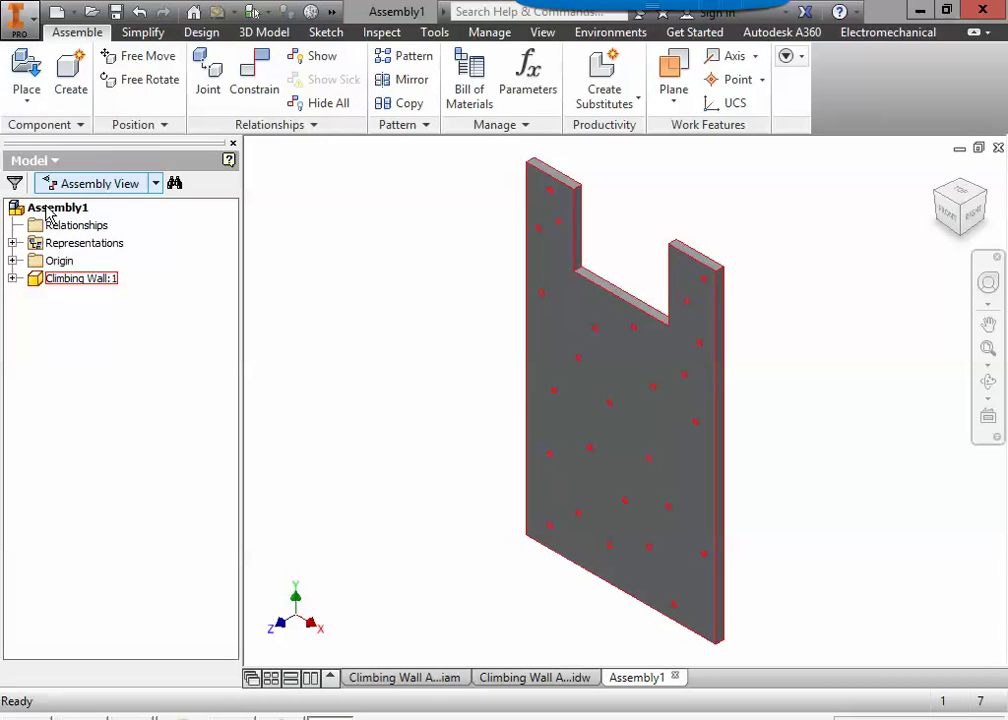
Ground Climbing Wall:1 and confirm it can no longer be dragged.
right_click(72, 288)
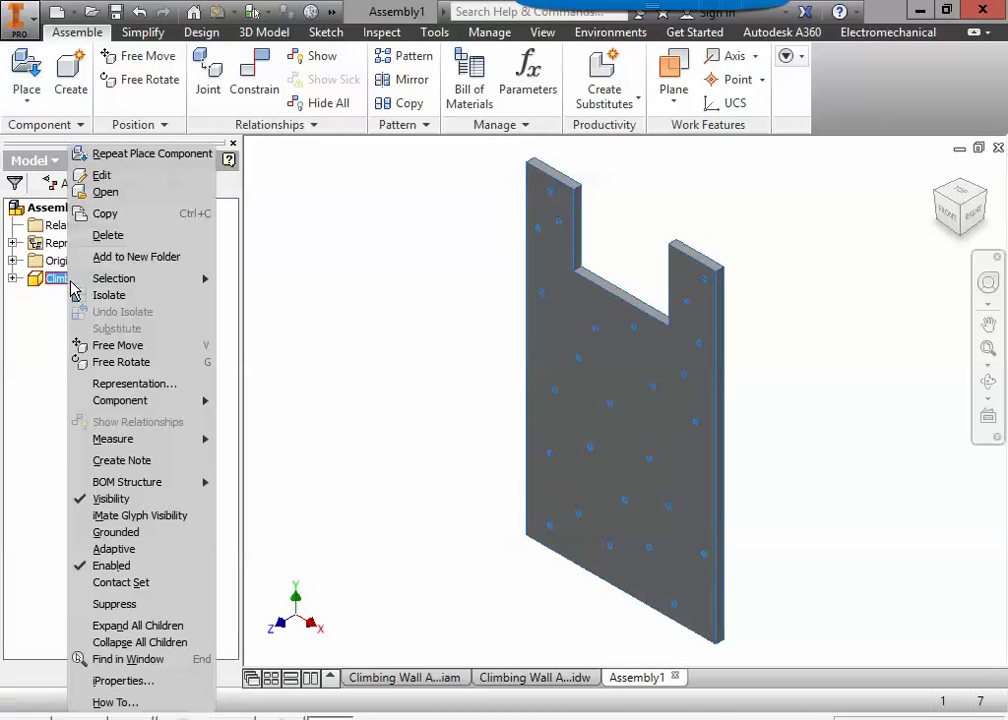
left_click(141, 535)
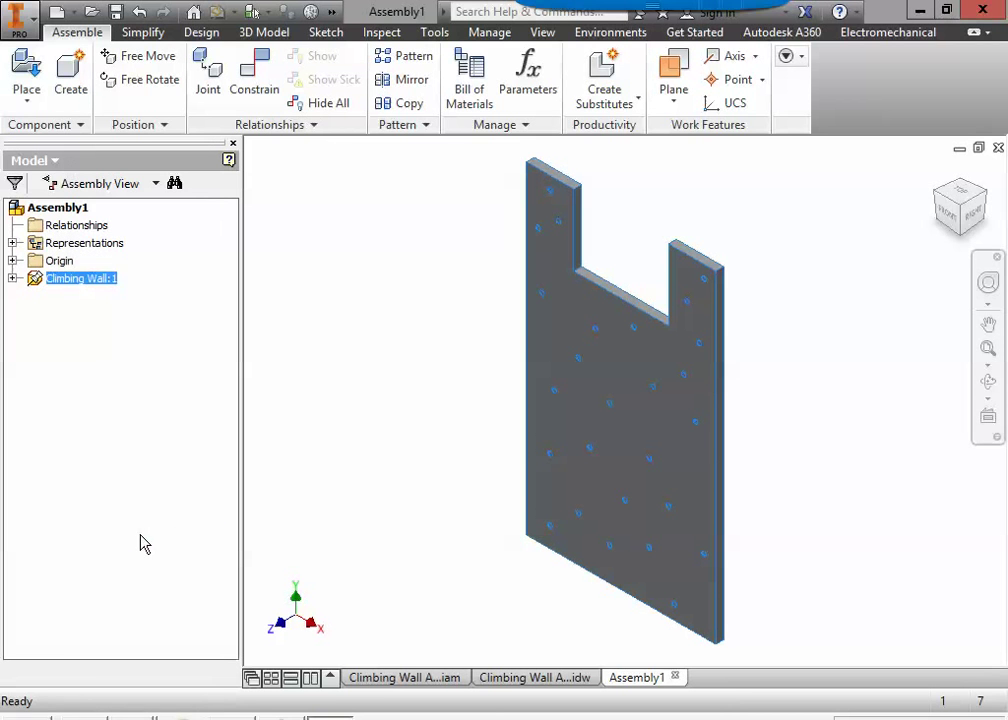
left_click_drag(600, 430, 628, 423)
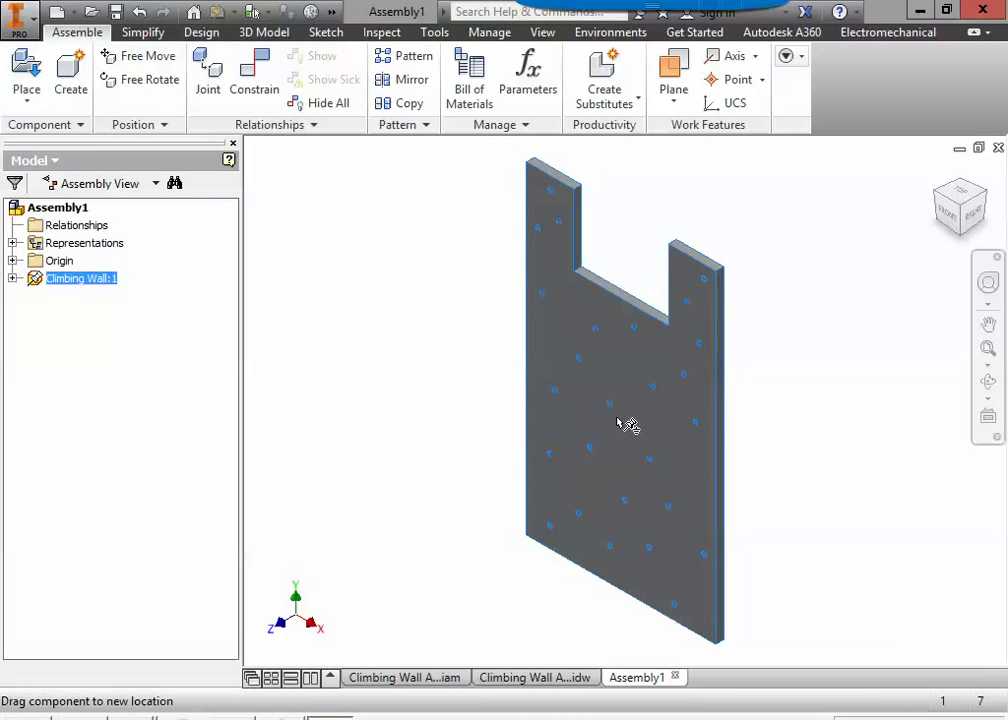
left_click(420, 436)
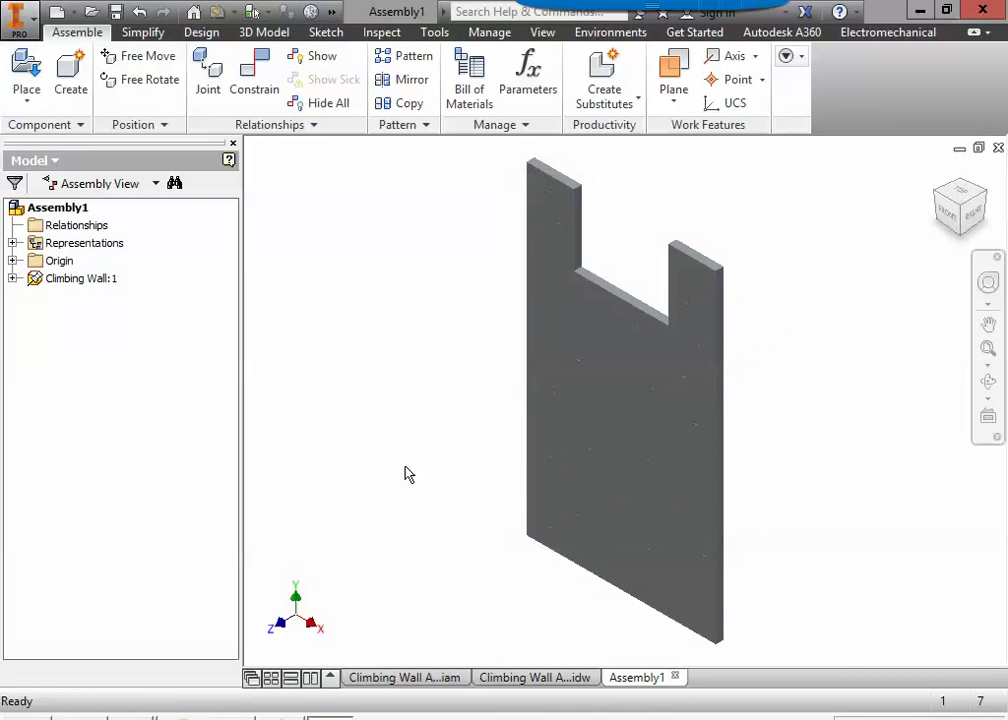
Choose the Wall Handle part from the 1PlayGround folder for placement.
left_click(25, 75)
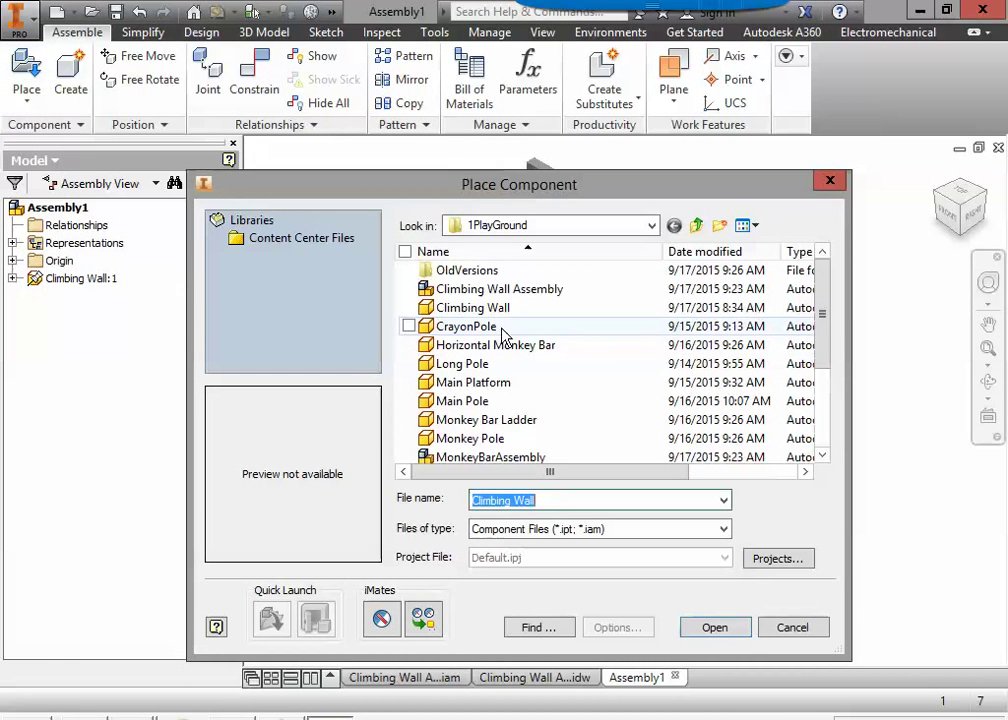
left_click(651, 225)
left_click(530, 543)
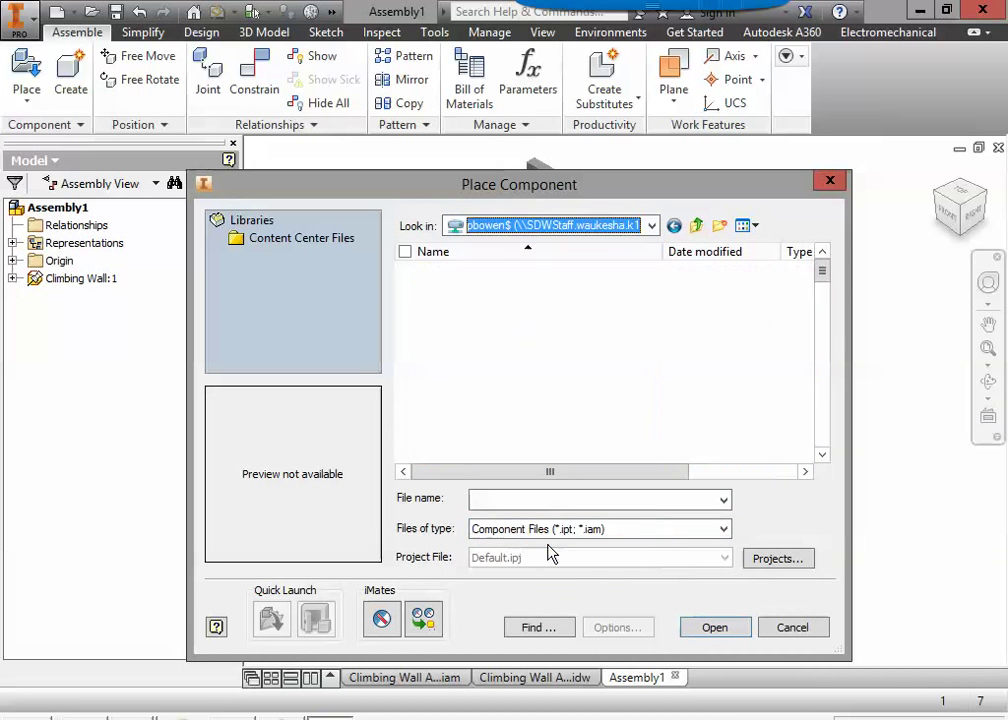
double_click(468, 275)
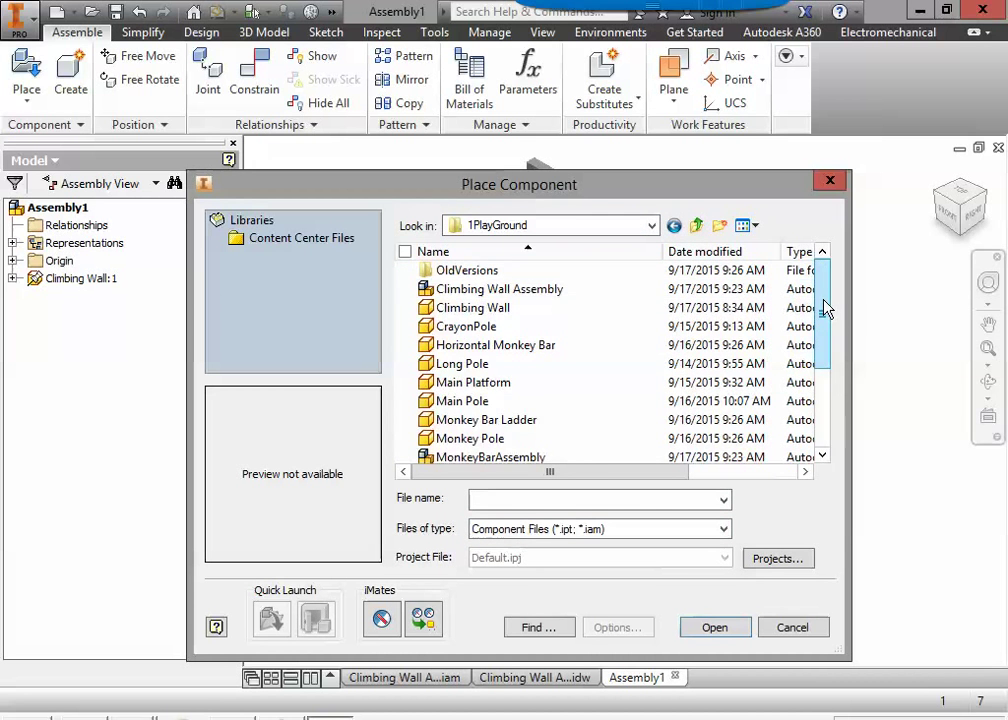
left_click_drag(821, 302, 825, 398)
left_click(468, 438)
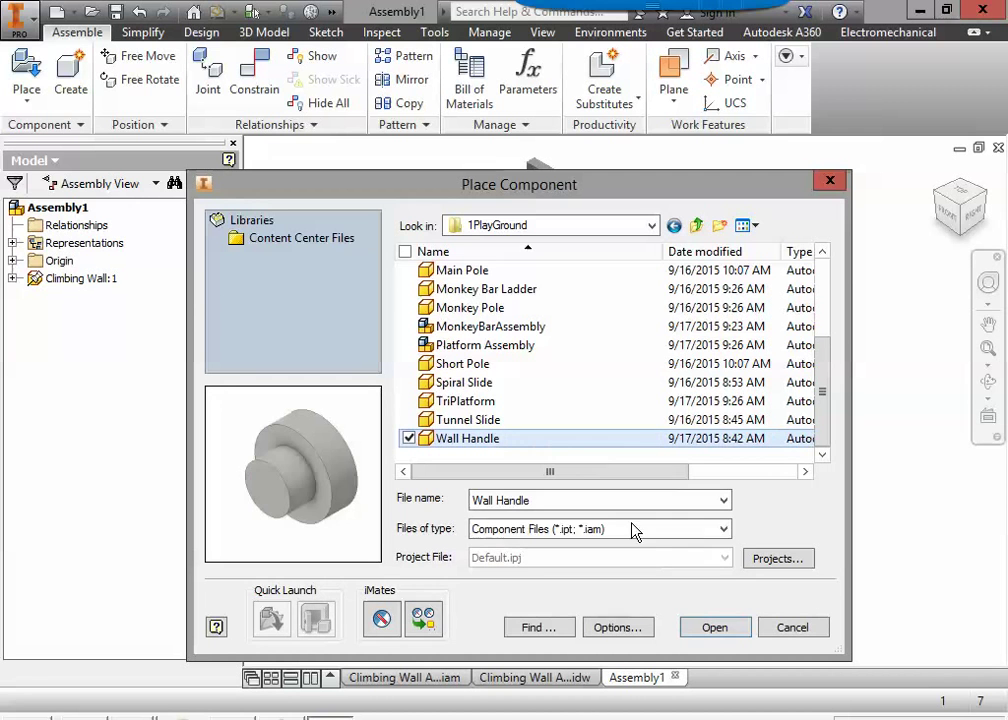
left_click(714, 628)
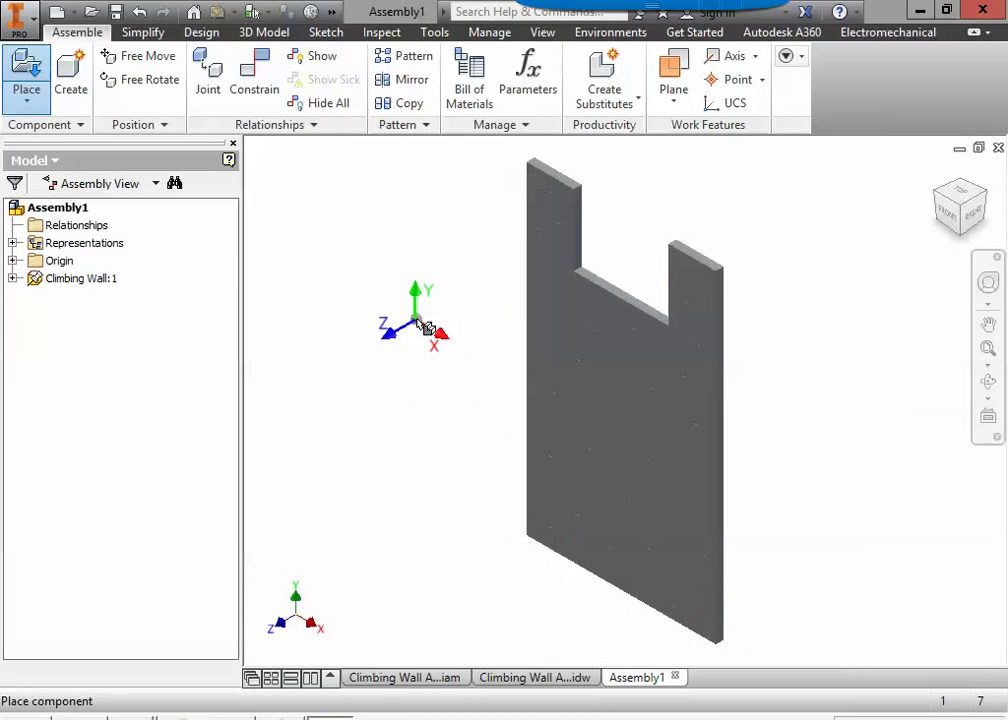
Place three Wall Handle copies beside the climbing wall.
middle_click_drag(497, 266, 493, 300)
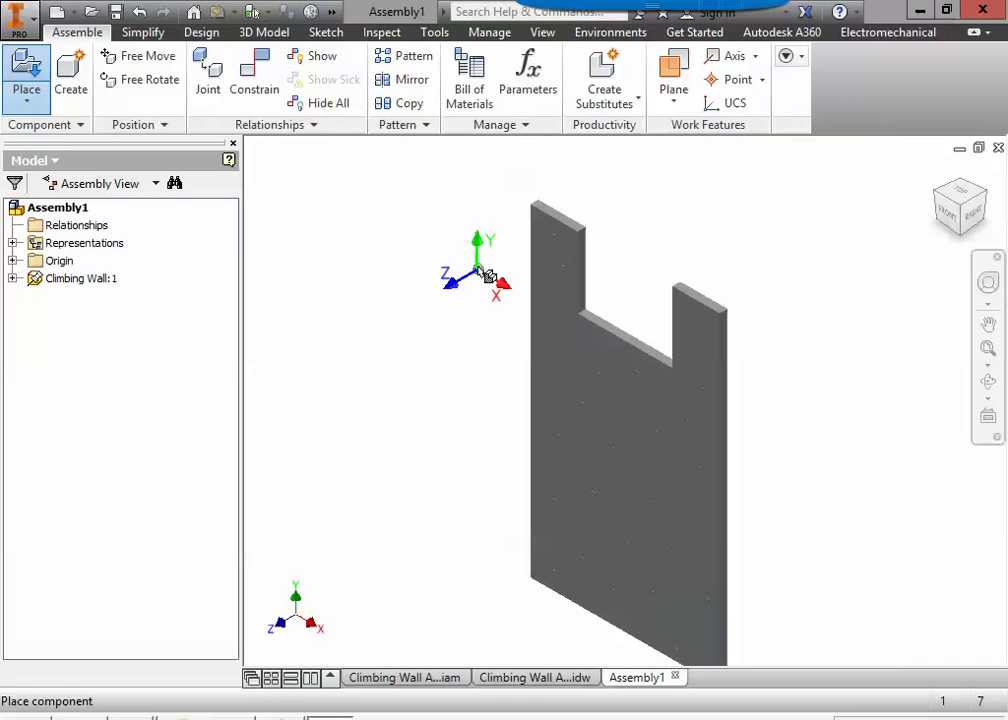
left_click(466, 250)
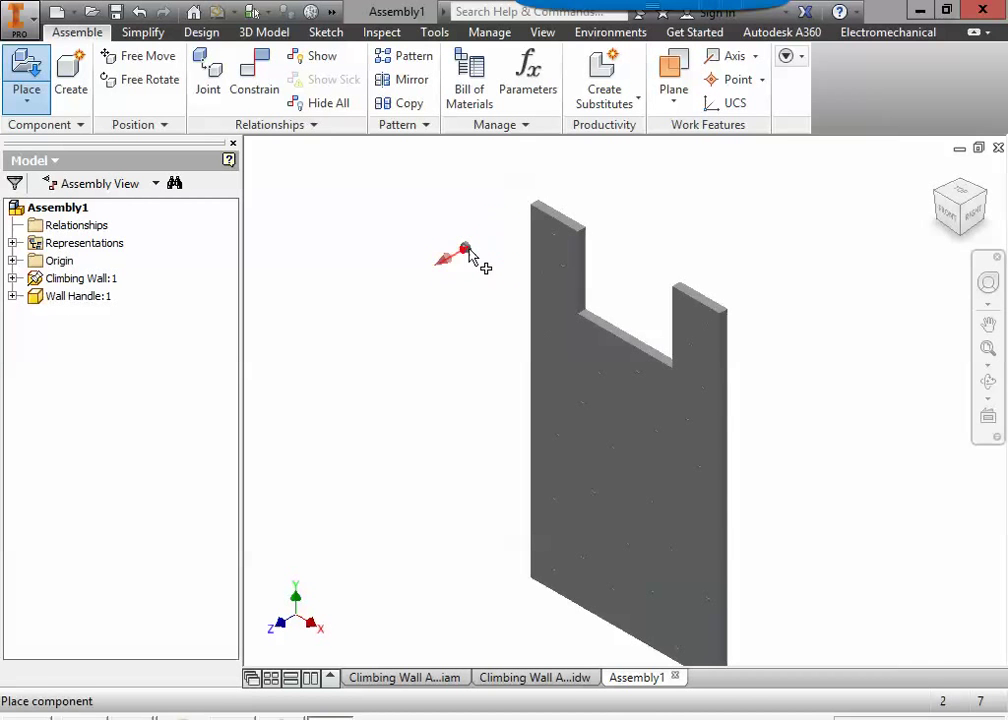
left_click(488, 255)
left_click(476, 272)
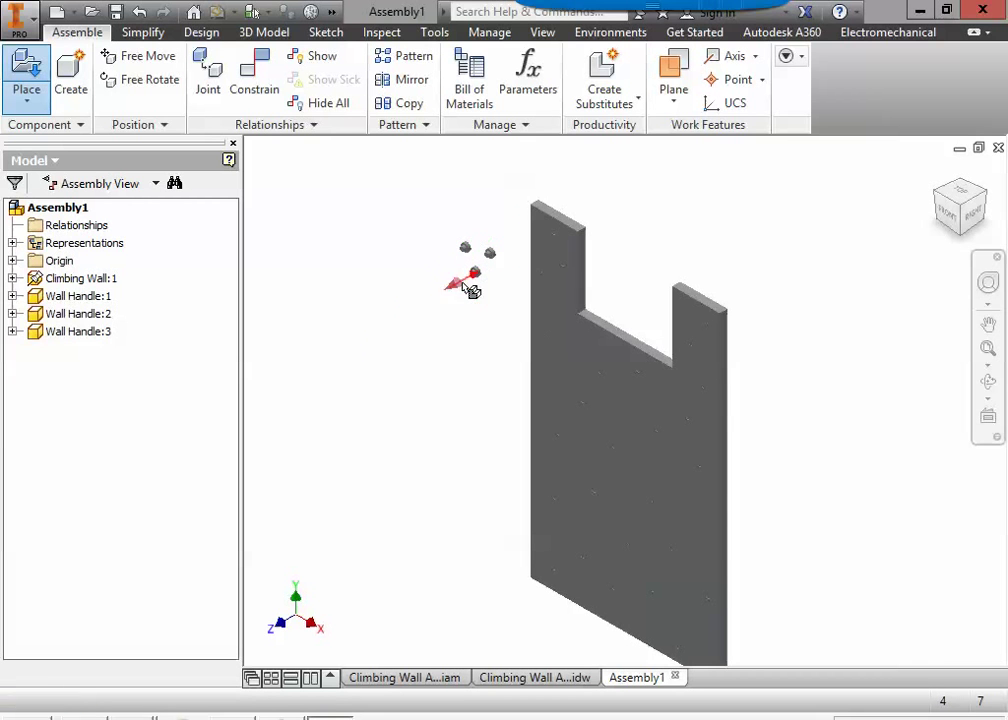
key("Escape")
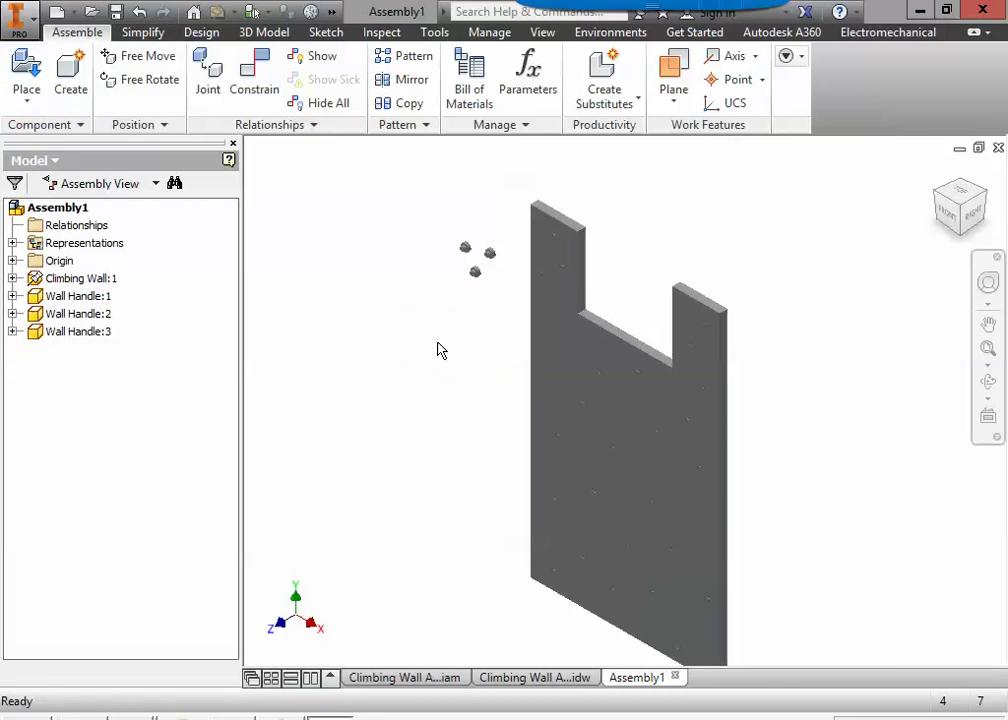
Study the Insert/Opposed instruction pictures on the climbing wall drawing.
left_click(533, 677)
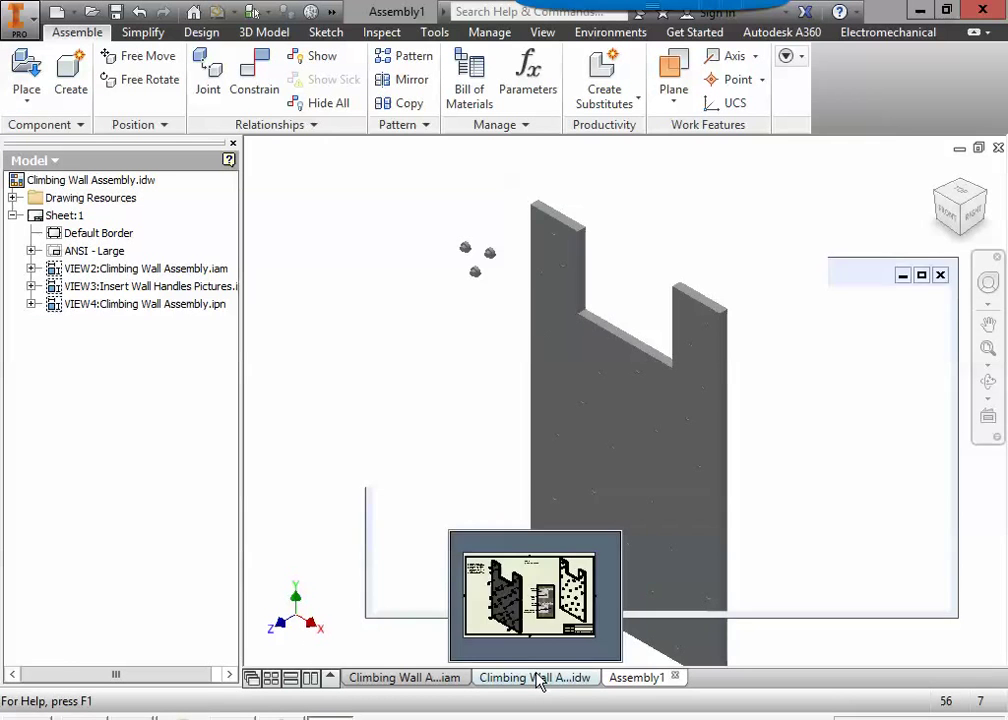
scroll(398, 319, "up", 3)
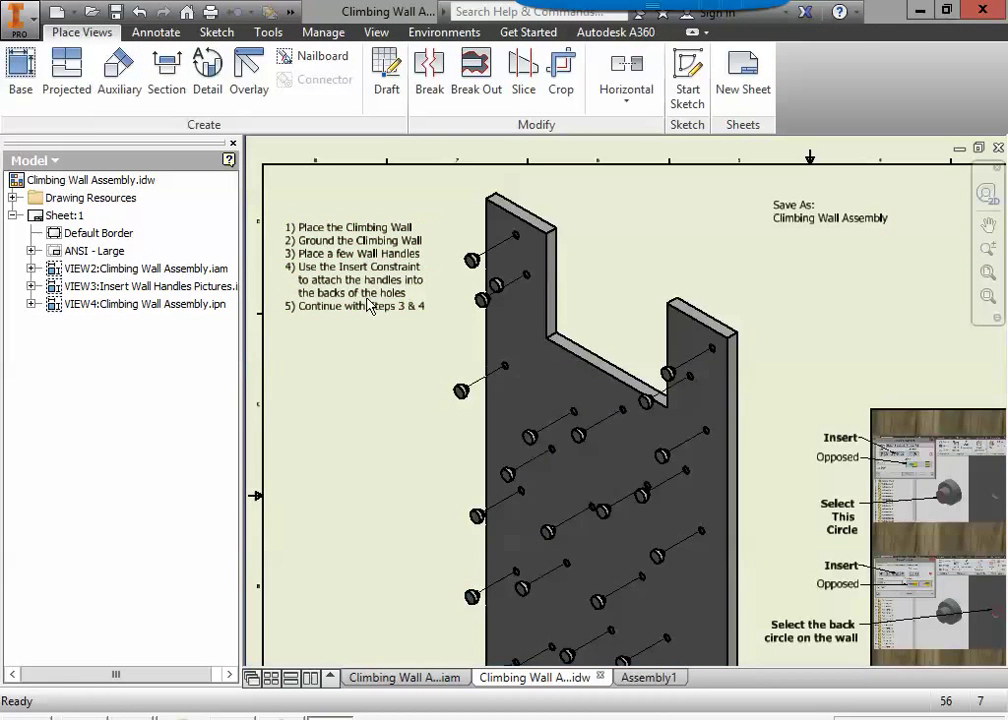
scroll(370, 305, "up", 3)
scroll(370, 305, "down", 4)
scroll(390, 280, "up", 1)
left_click(405, 262)
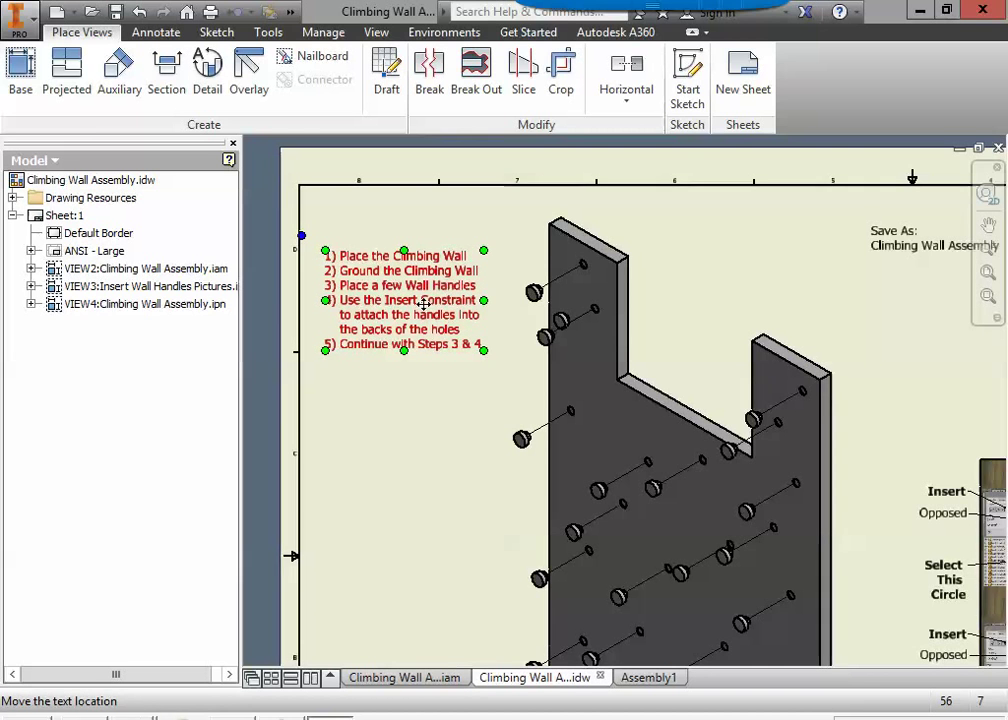
mouse_move(520, 461)
middle_mouse_down()
mouse_move(428, 308)
mouse_move(290, 290)
middle_mouse_up()
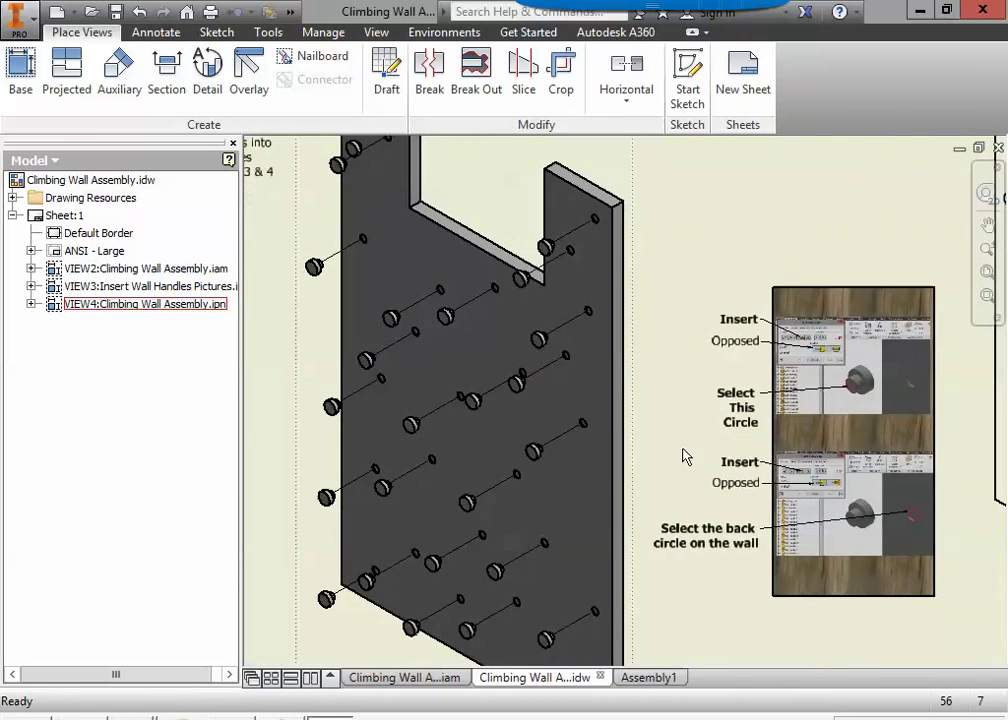
middle_click_drag(685, 457, 526, 355)
scroll(599, 263, "up", 1)
scroll(585, 297, "up", 3)
scroll(590, 310, "up", 2)
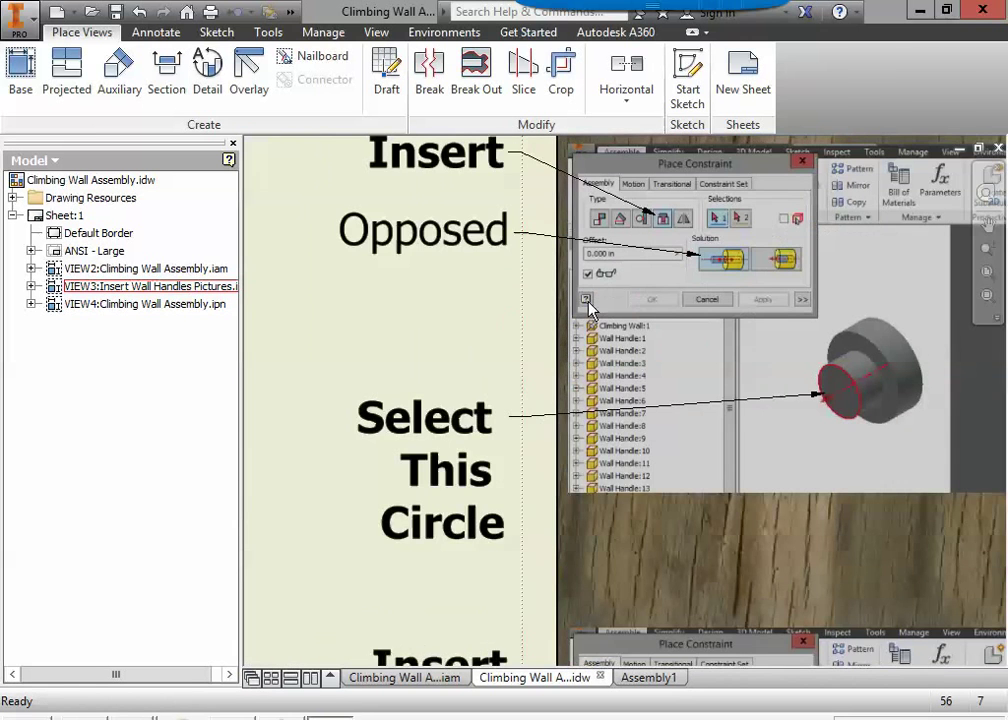
middle_click_drag(710, 372, 711, 430)
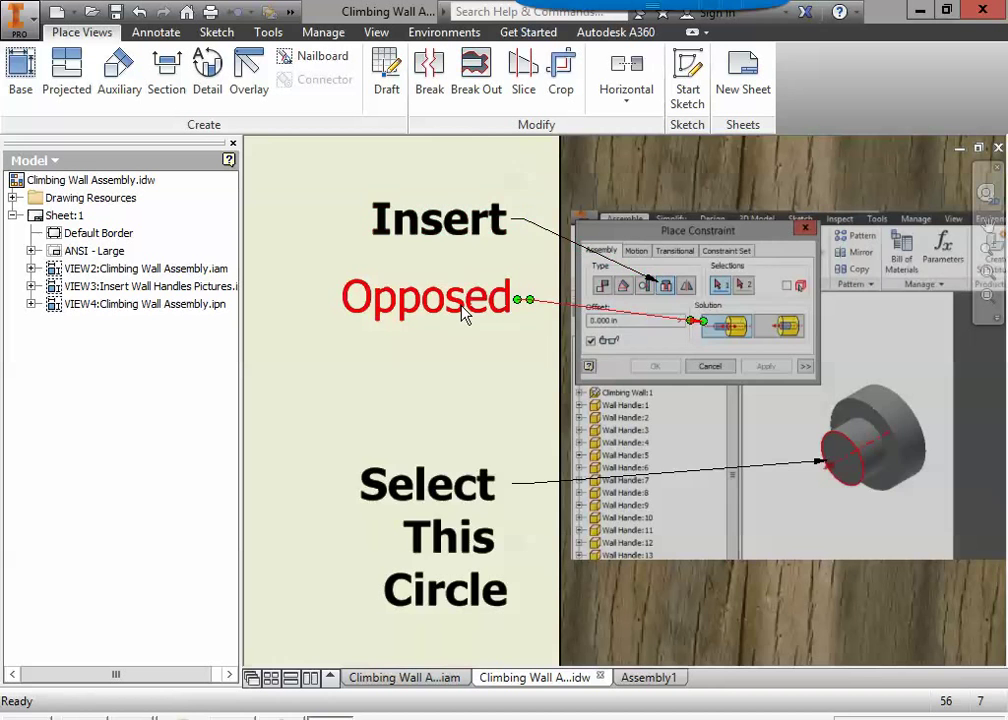
Inspect the red circle picture closely, then return to Assembly1.
scroll(465, 314, "down", 5)
middle_click_drag(648, 468, 626, 387)
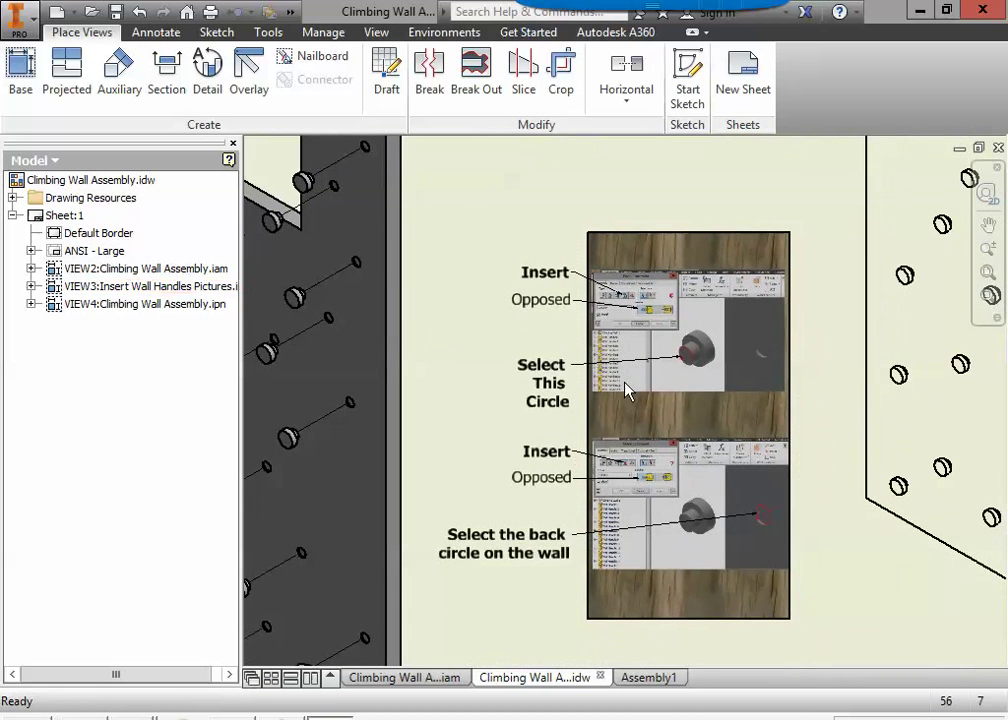
scroll(603, 326, "up", 2)
scroll(720, 376, "up", 2)
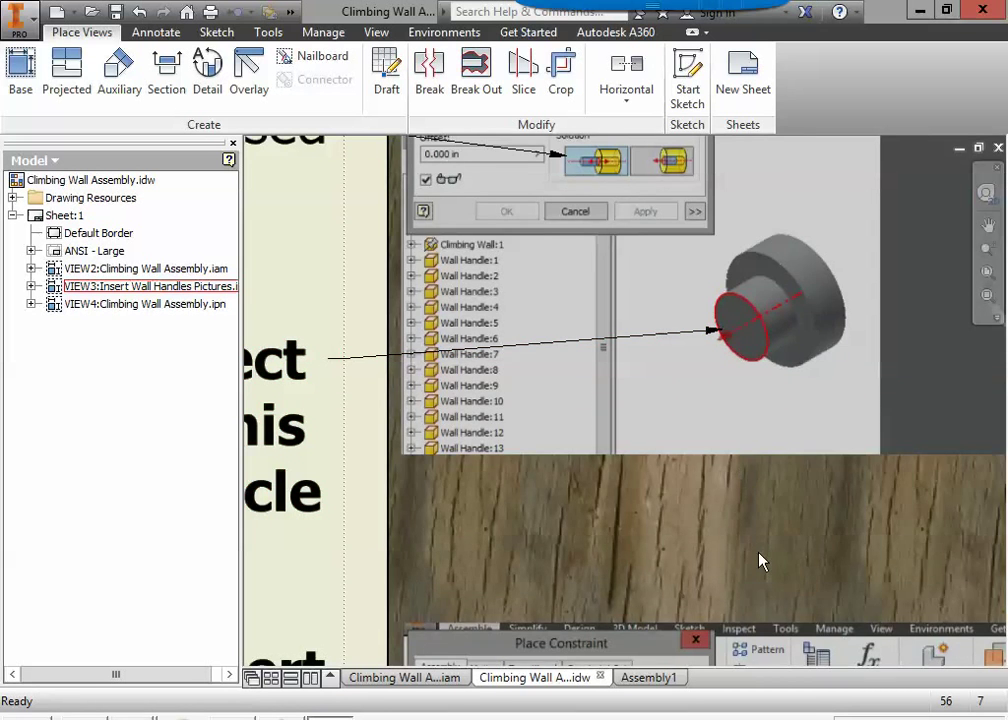
scroll(760, 562, "down", 3)
middle_click_drag(800, 548, 686, 320)
scroll(799, 434, "up", 2)
scroll(755, 423, "up", 3)
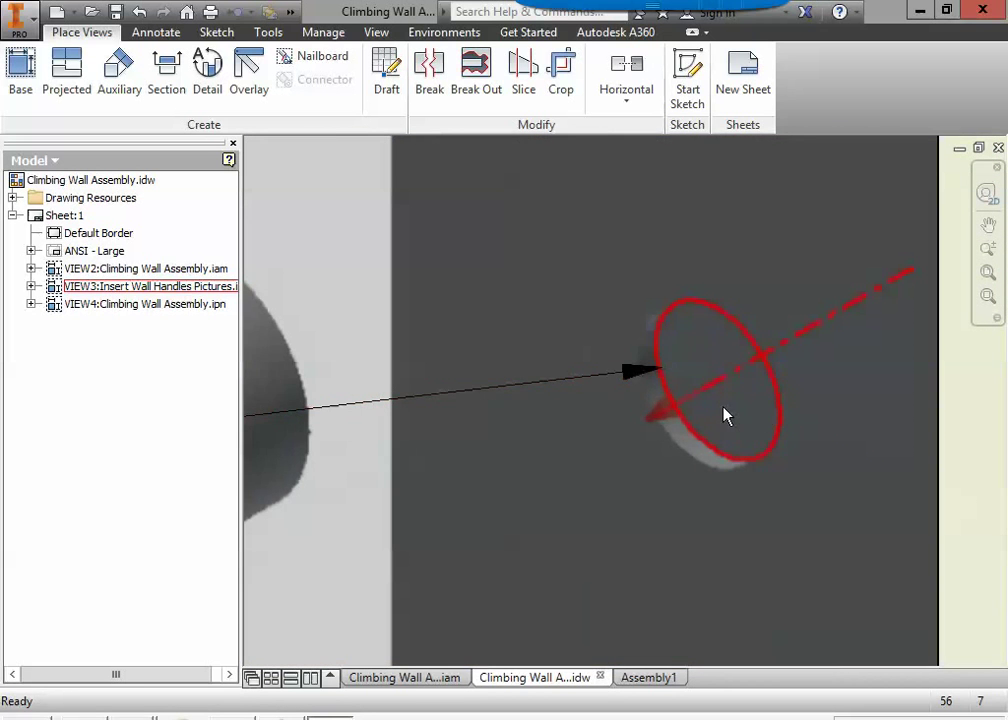
scroll(704, 421, "down", 2)
scroll(704, 419, "down", 2)
scroll(690, 430, "up", 1)
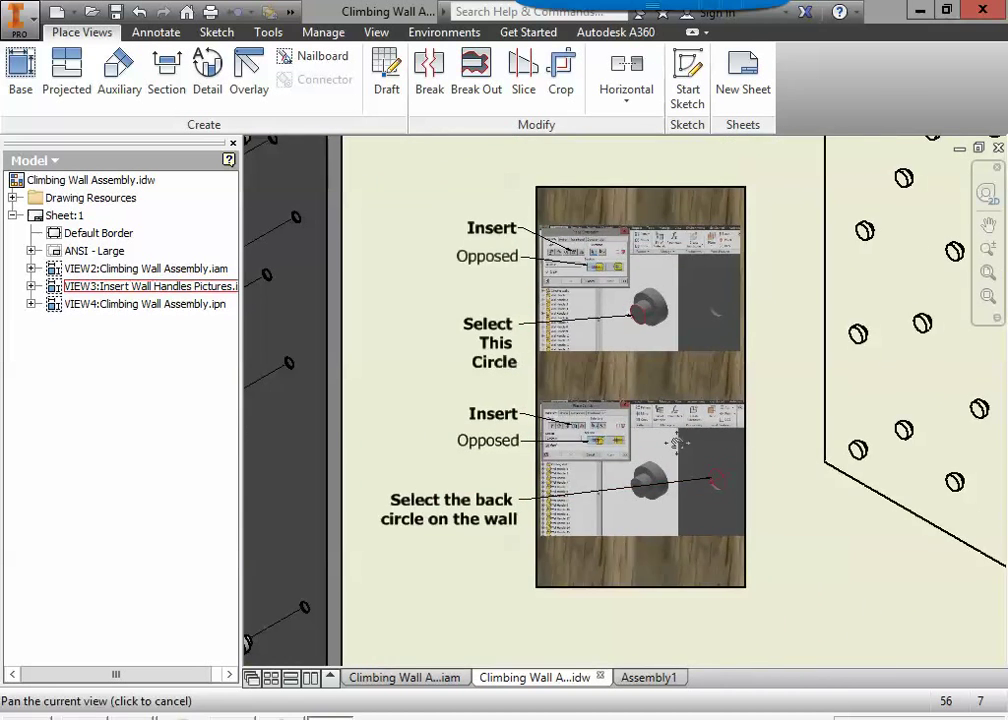
scroll(615, 326, "up", 3)
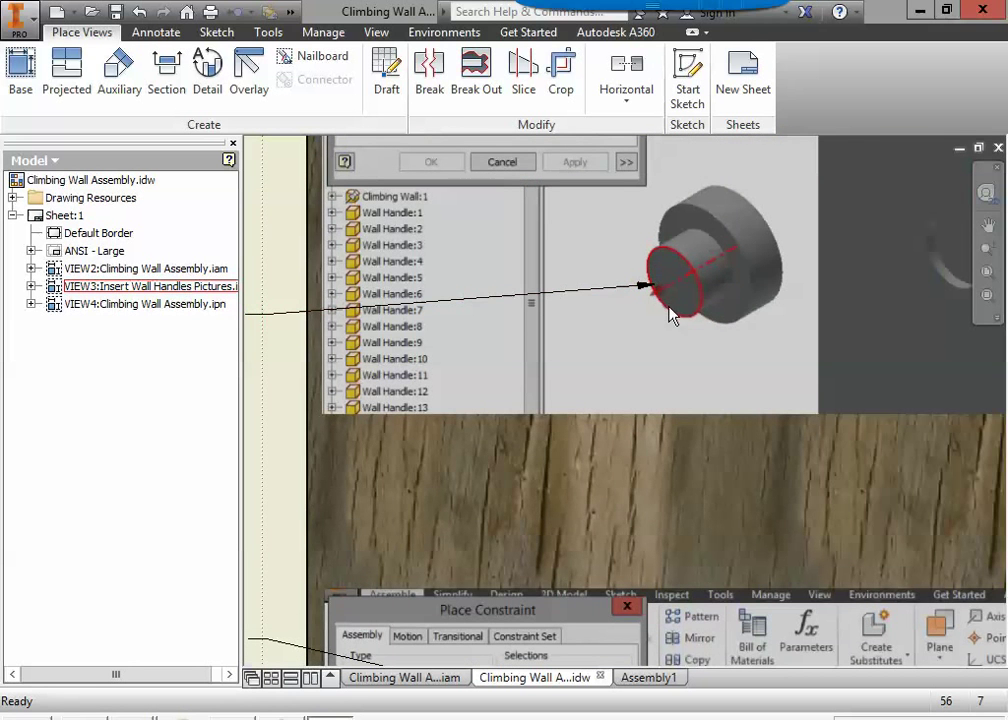
scroll(752, 478, "down", 2)
scroll(607, 418, "up", 2)
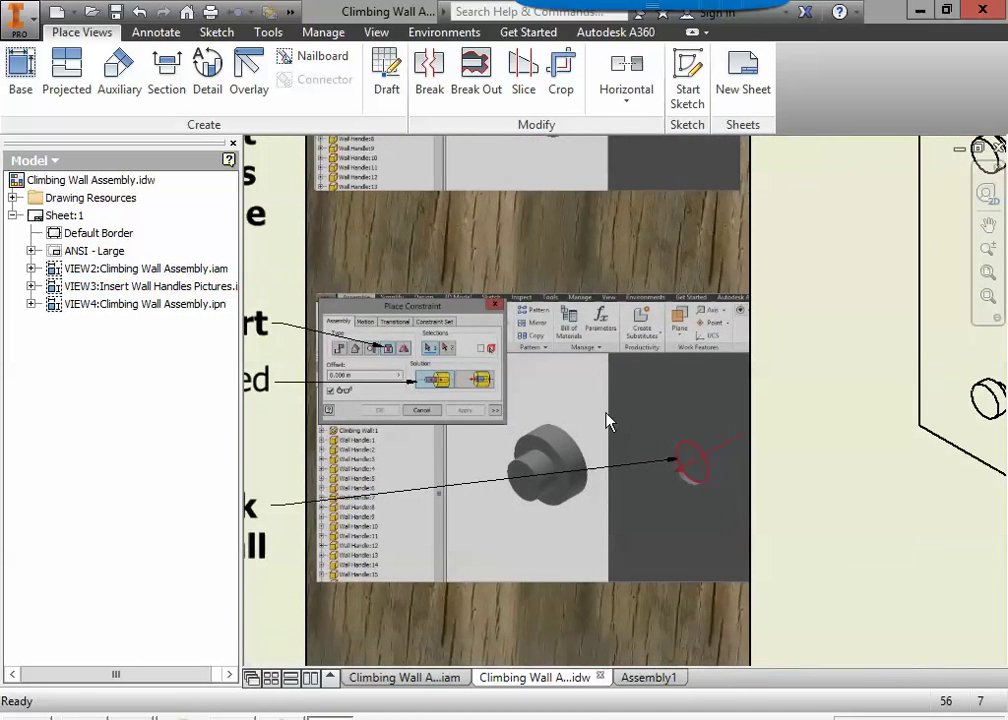
scroll(672, 472, "up", 2)
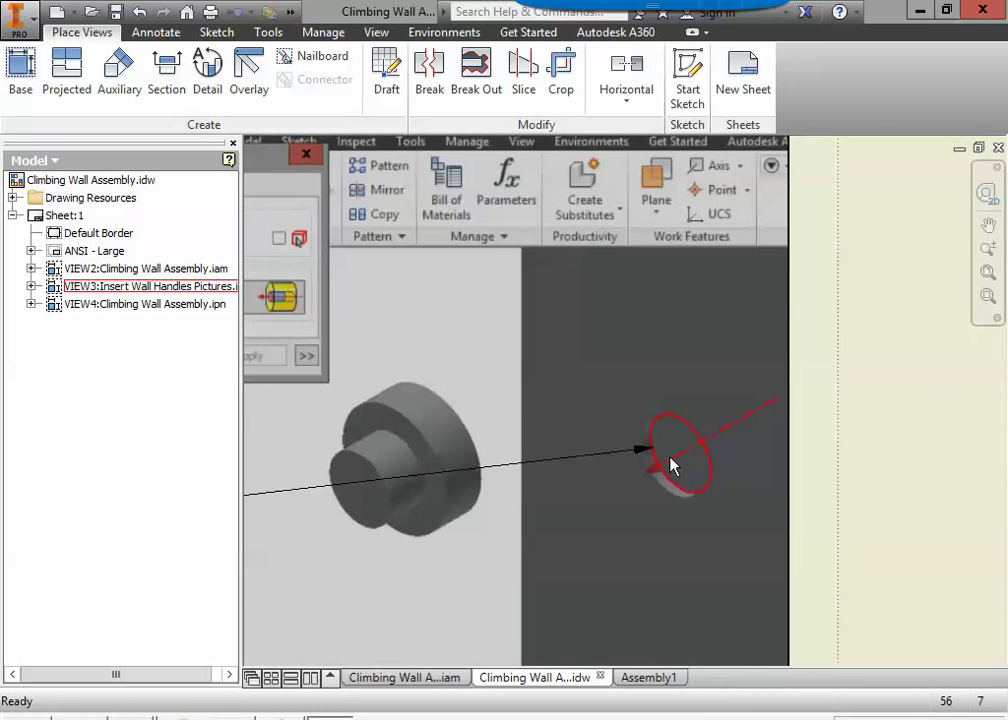
scroll(674, 466, "up", 2)
scroll(675, 466, "down", 3)
scroll(675, 466, "down", 1)
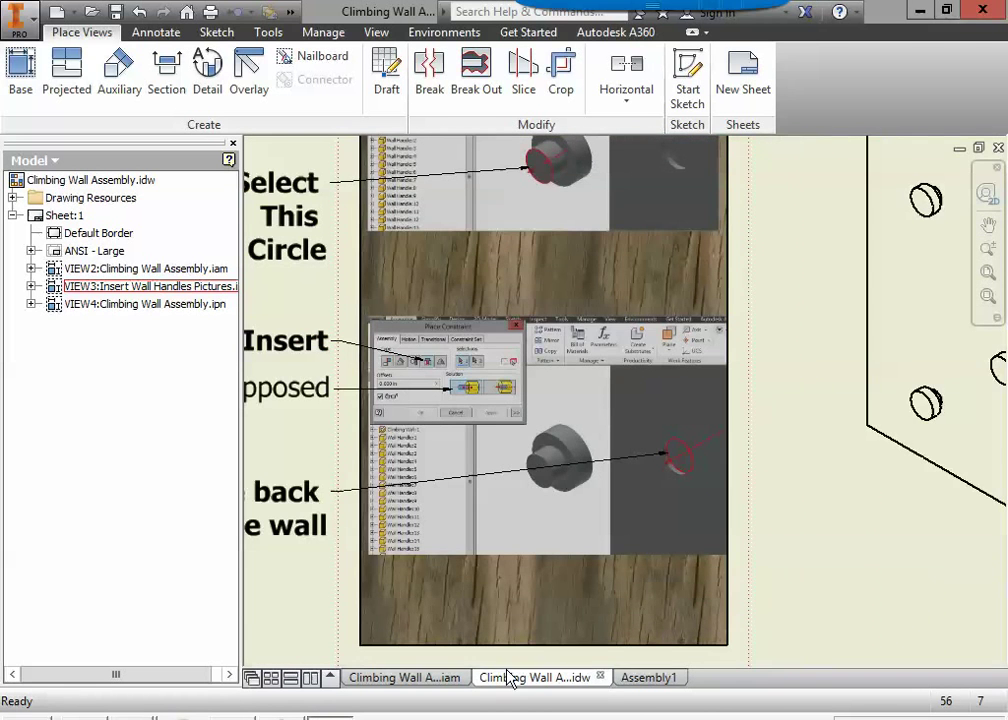
left_click(639, 682)
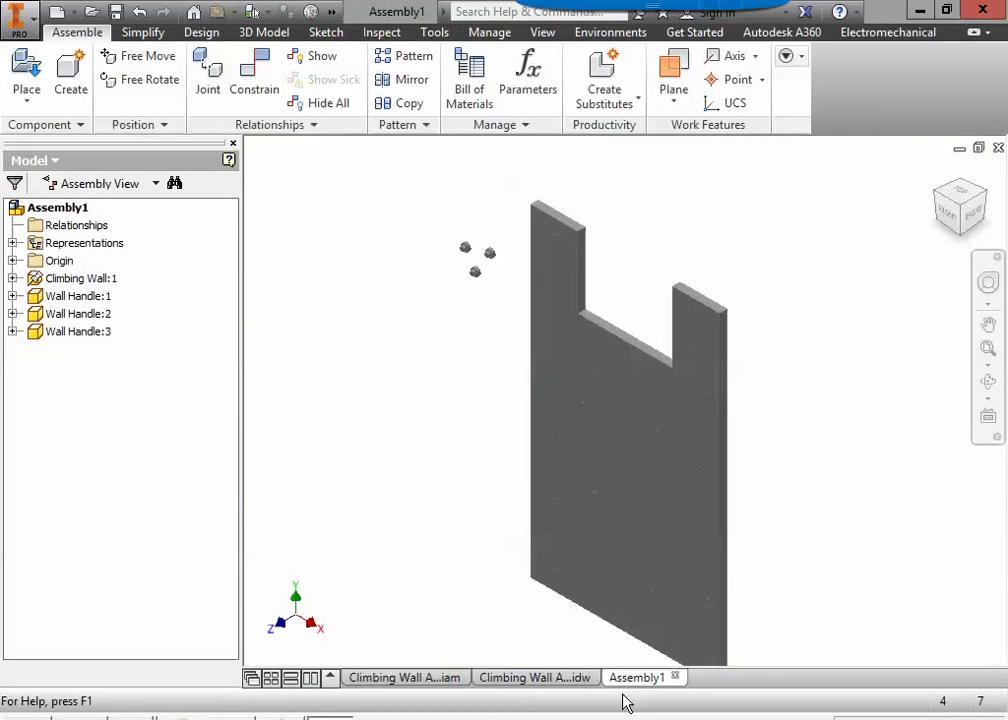
Start an Insert constraint with Opposed solution and zoom in on the wall and handles.
left_click(252, 90)
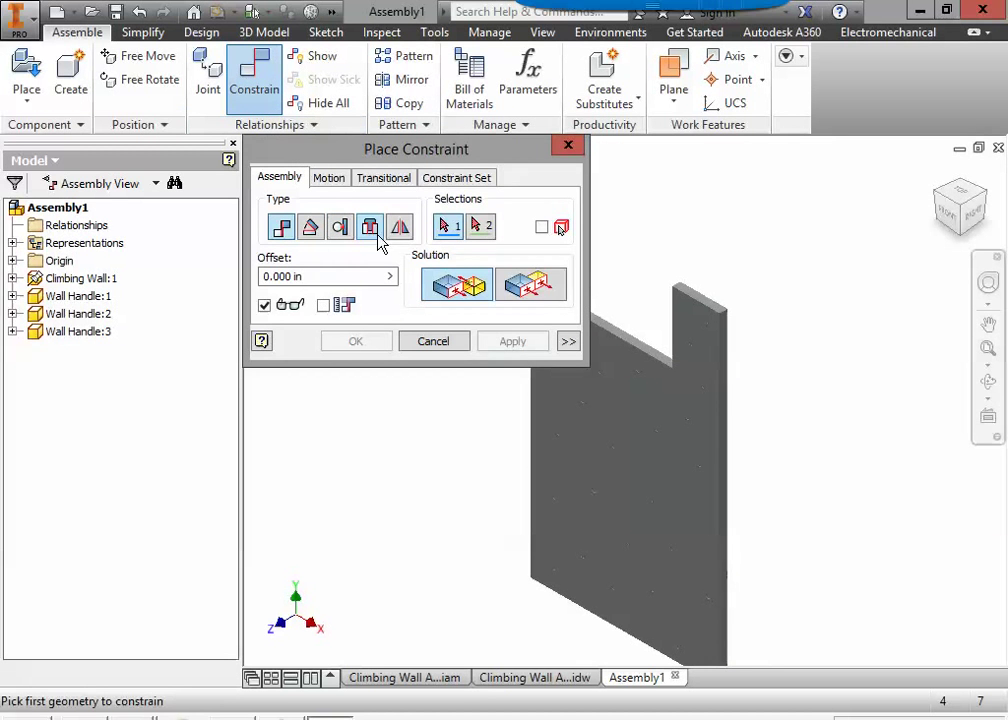
left_click(372, 228)
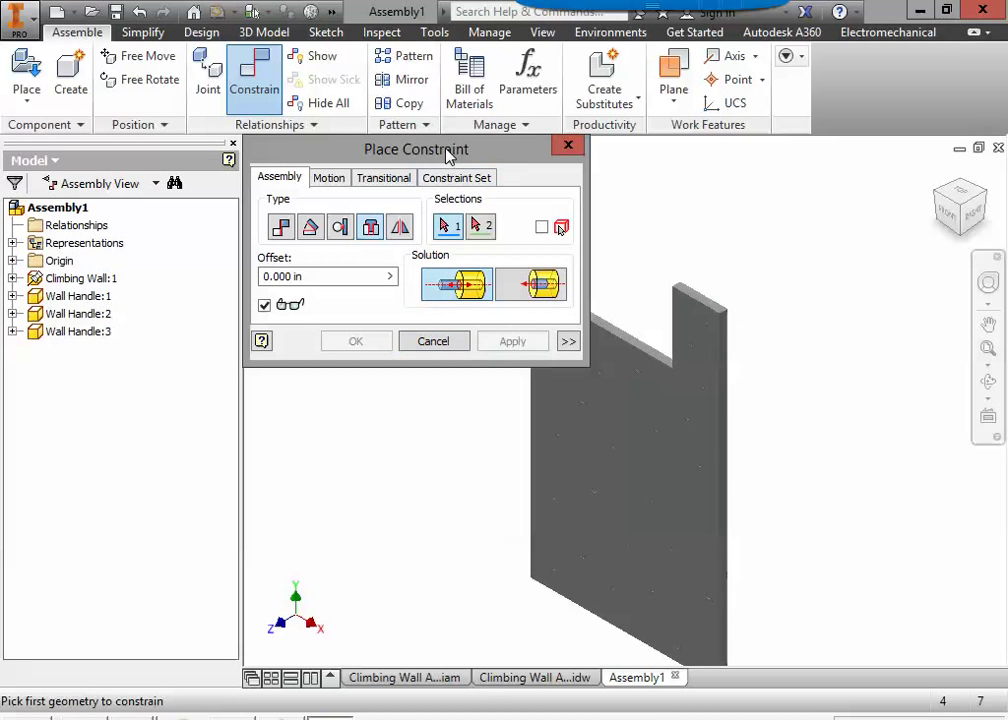
left_click_drag(447, 155, 228, 151)
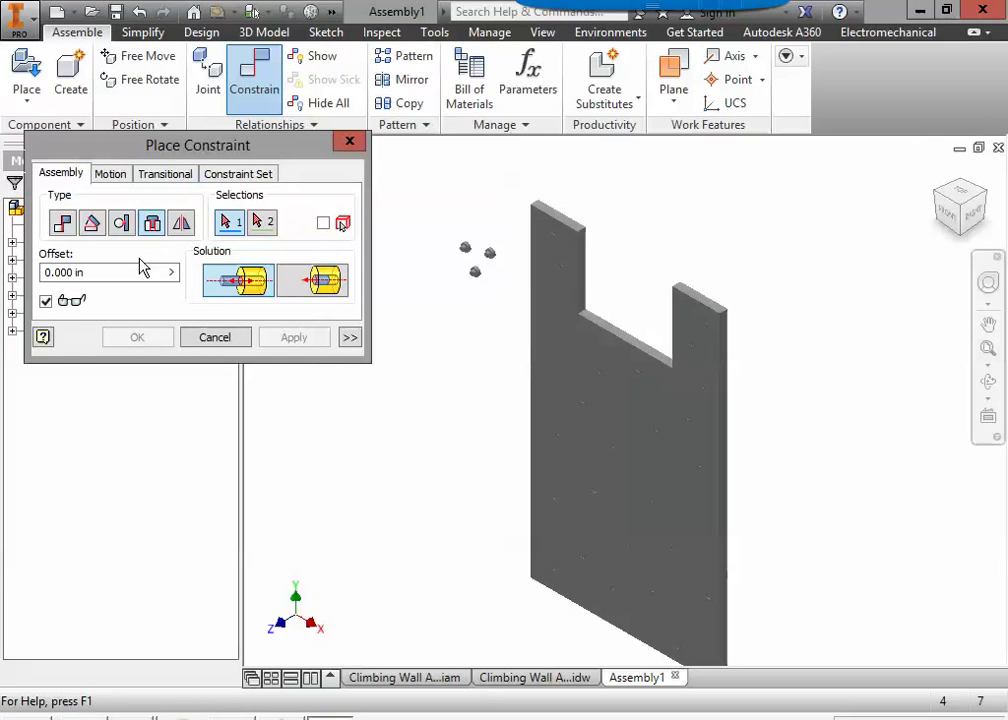
scroll(505, 285, "up", 2)
mouse_move(505, 285)
middle_mouse_down()
mouse_move(499, 349)
mouse_move(565, 387)
middle_mouse_up()
scroll(495, 345, "up", 3)
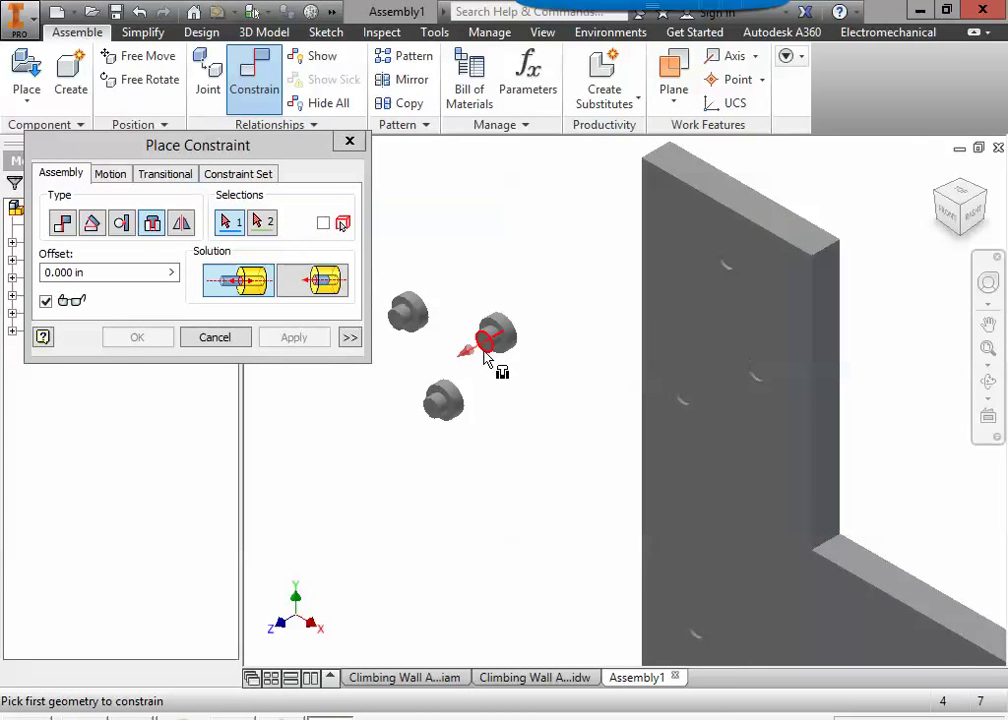
scroll(487, 357, "up", 2)
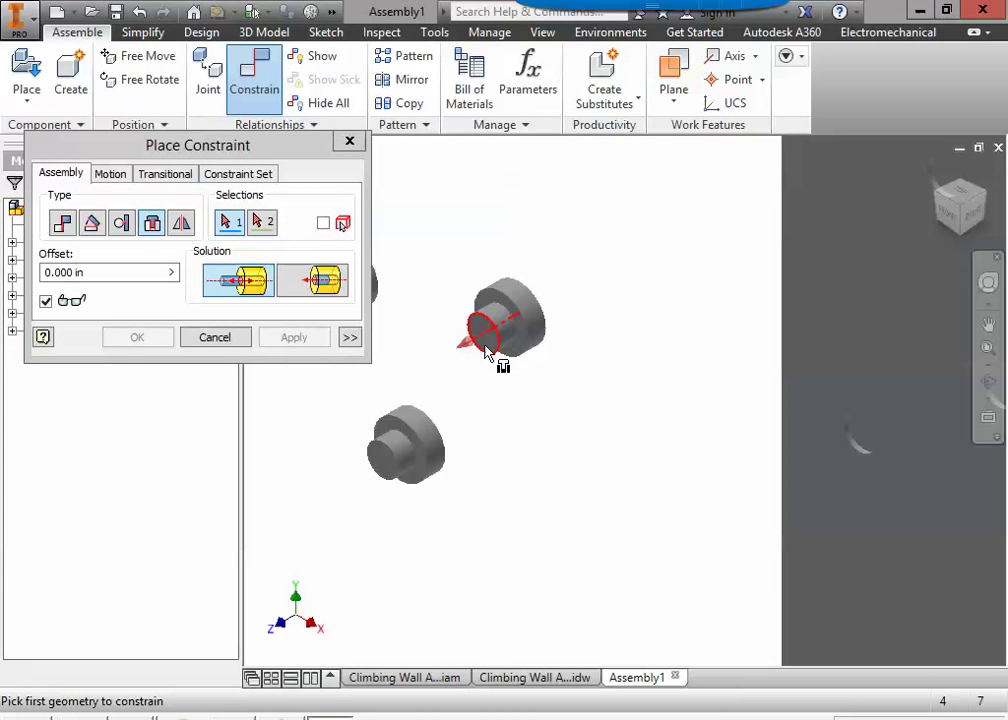
Insert the first wall handle into a wall hole by its circular edges.
left_click(487, 357)
scroll(524, 371, "down", 3)
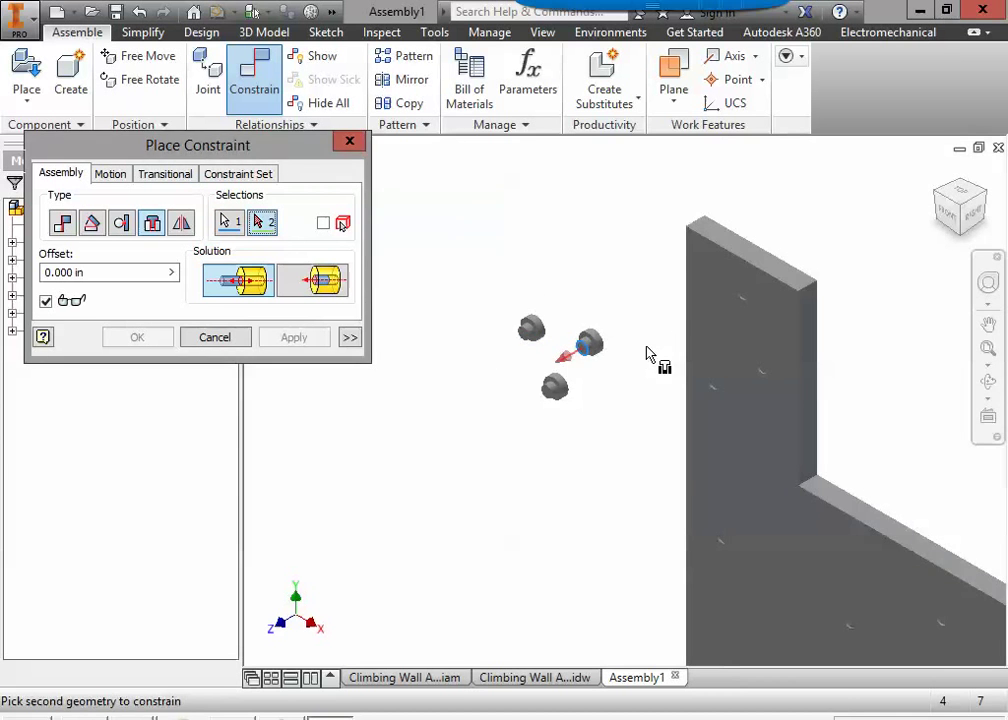
middle_click_drag(652, 353, 482, 356)
scroll(560, 318, "up", 2)
scroll(560, 318, "up", 2)
scroll(551, 342, "up", 2)
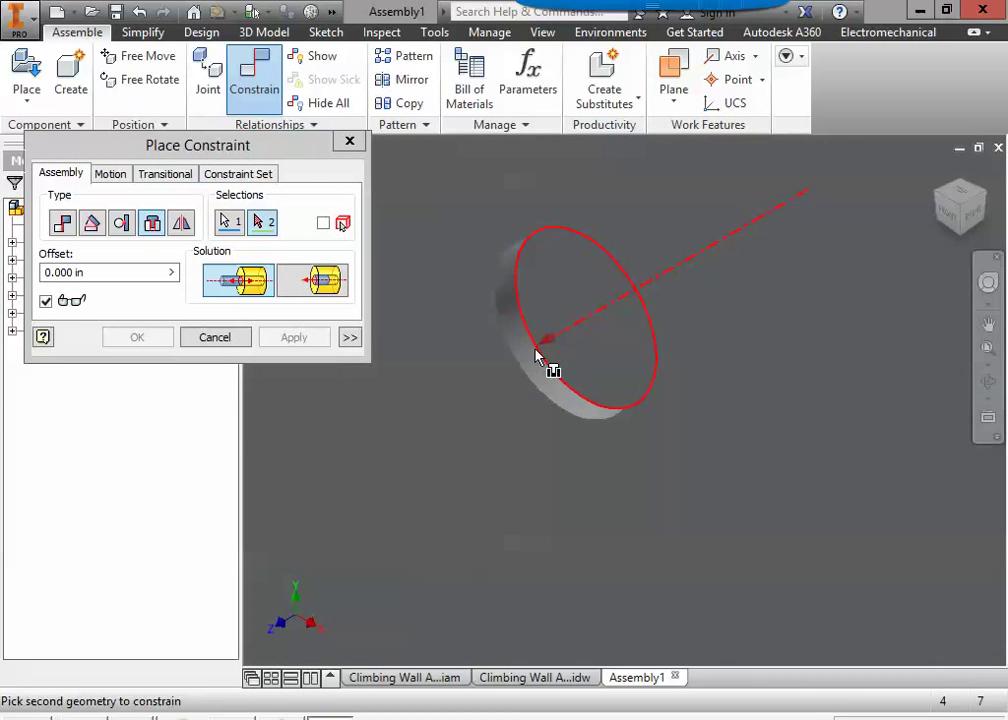
scroll(551, 367, "down", 1)
scroll(553, 368, "down", 4)
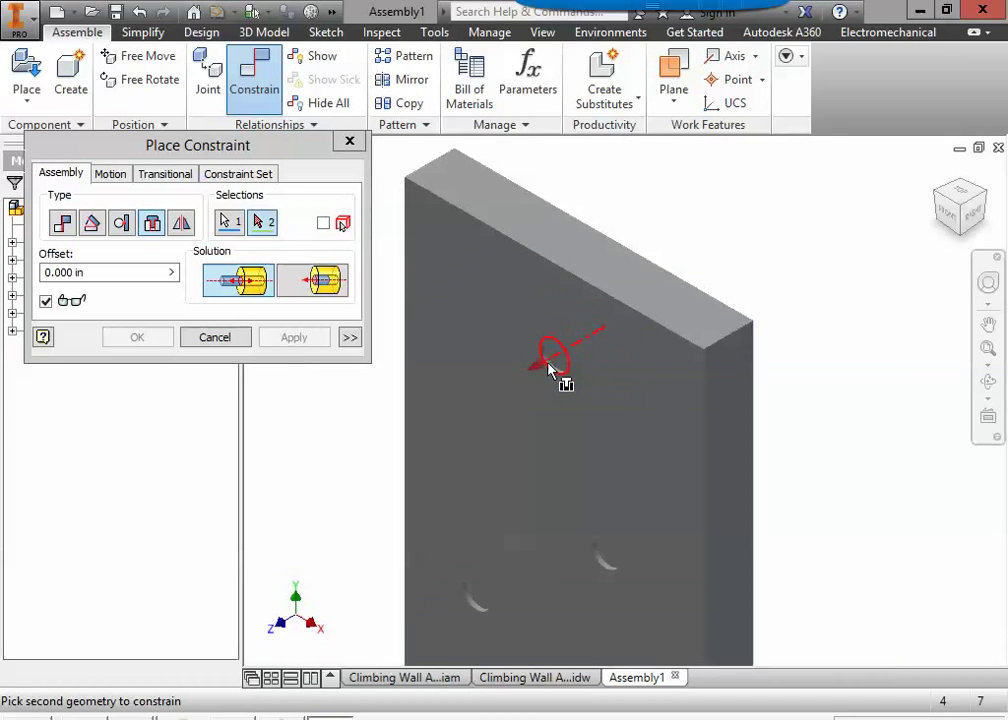
scroll(548, 370, "up", 2)
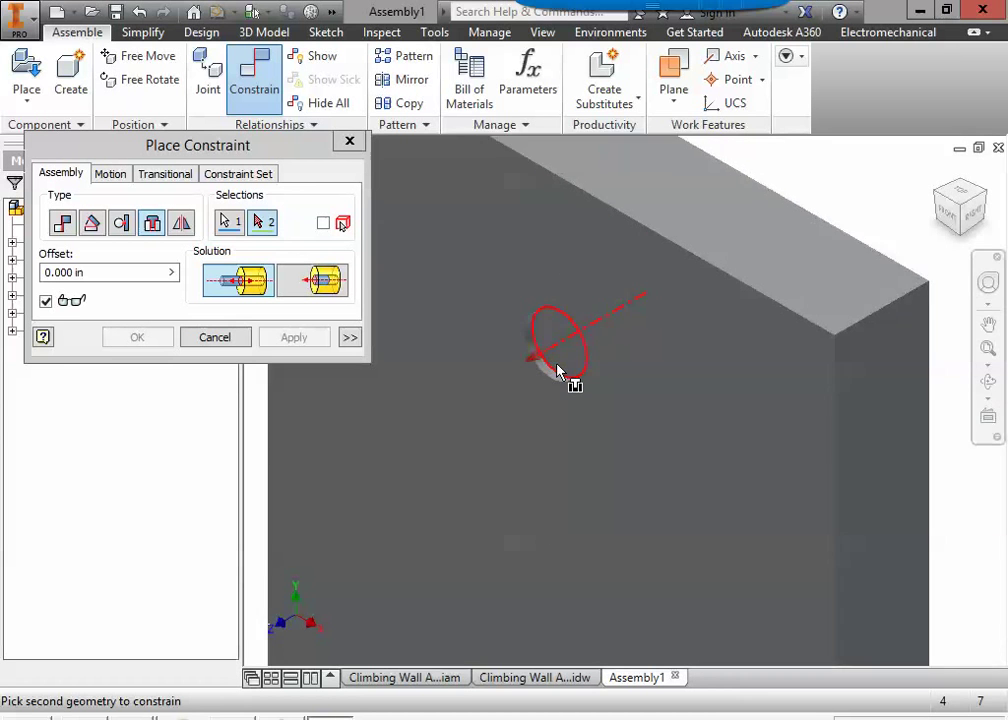
scroll(550, 370, "up", 2)
left_click(548, 375)
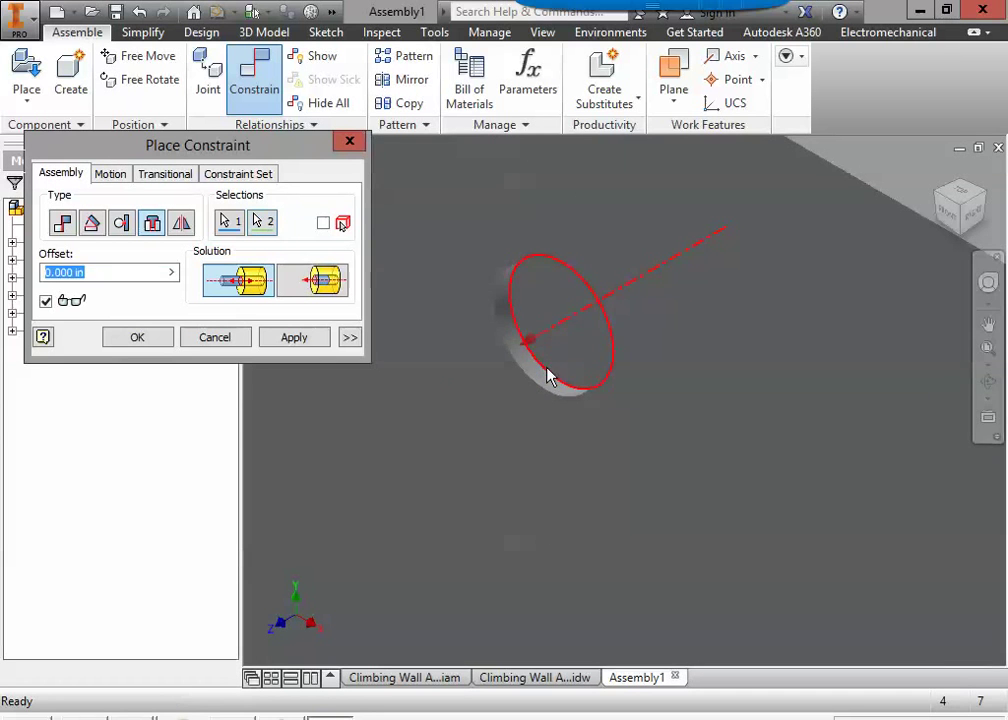
left_click(297, 342)
Insert the second wall handle into another hole on the wall.
scroll(416, 443, "down", 3)
middle_click_drag(400, 420, 565, 465)
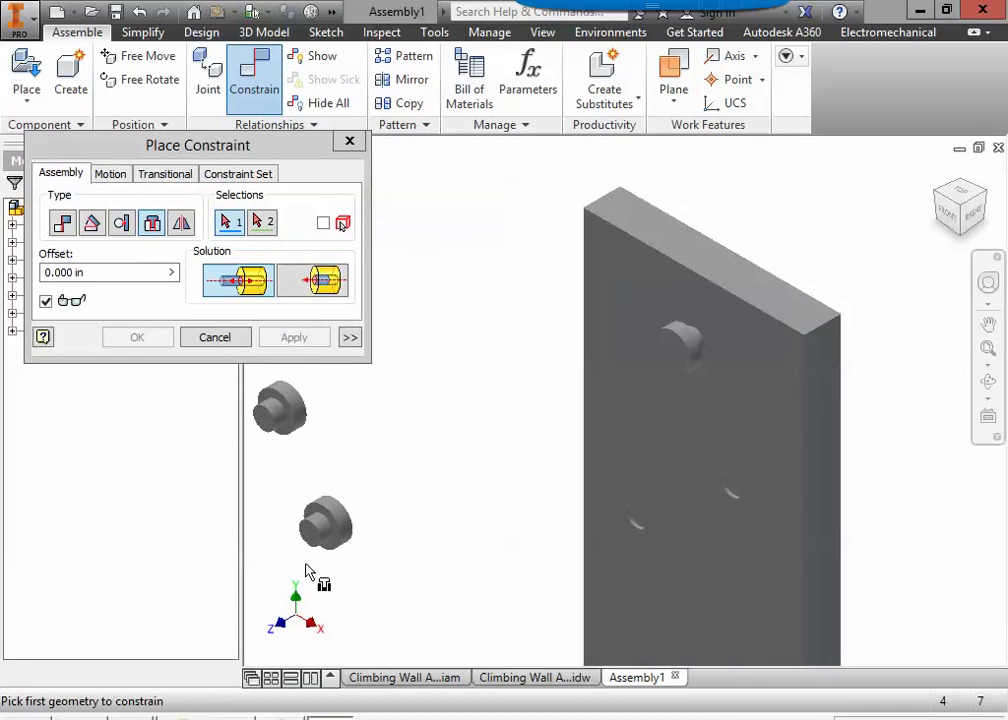
middle_click_drag(307, 571, 362, 493)
left_click(366, 470)
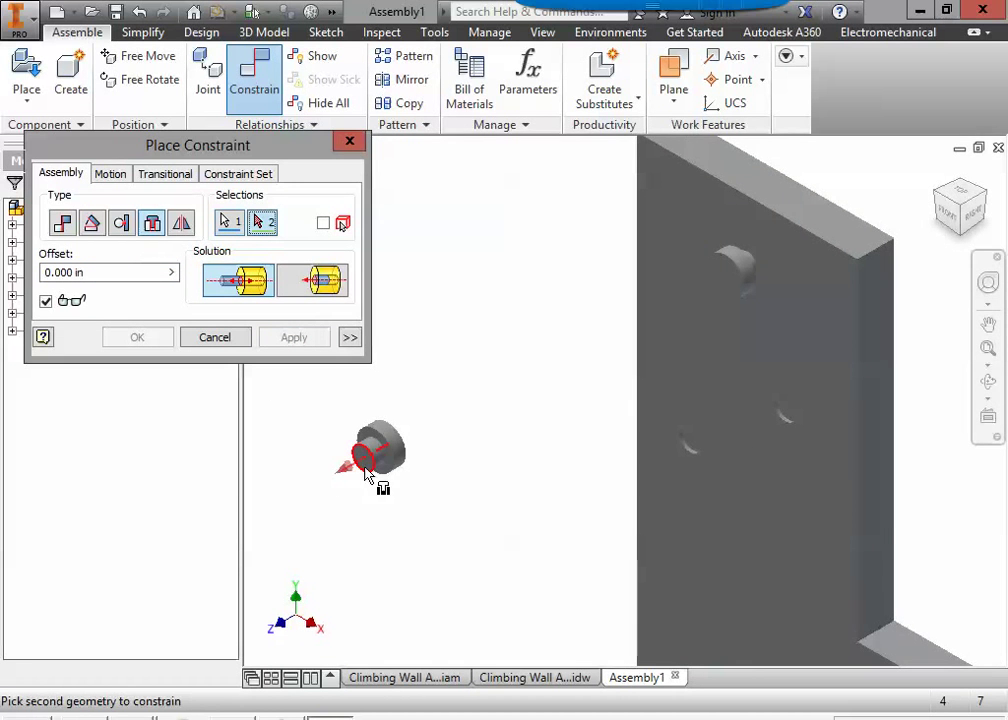
scroll(667, 479, "down", 3)
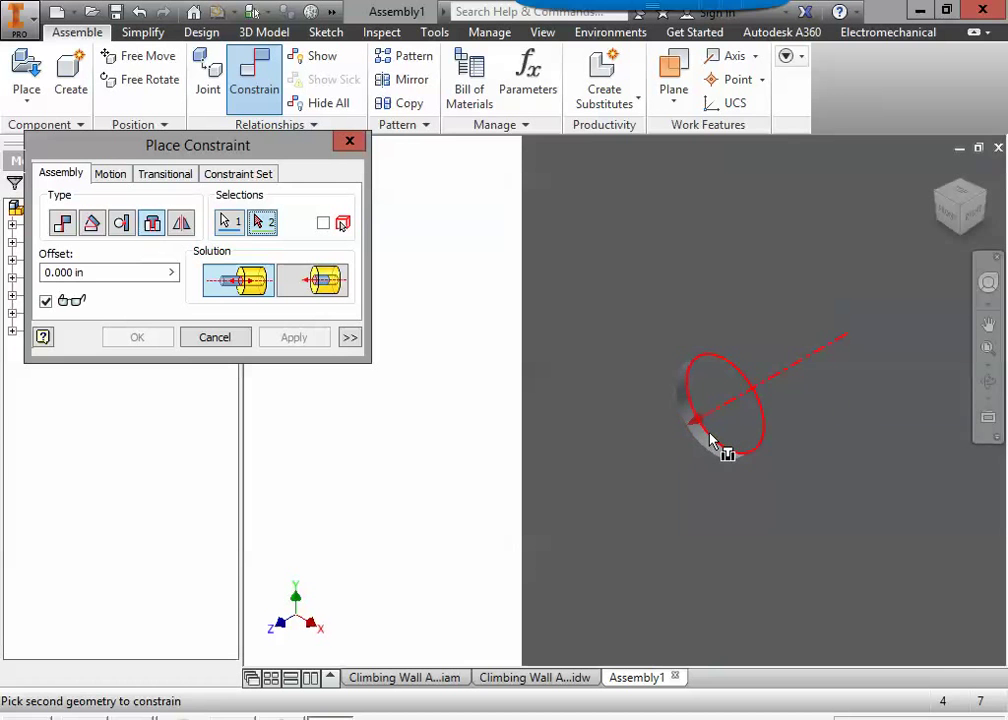
left_click(710, 440)
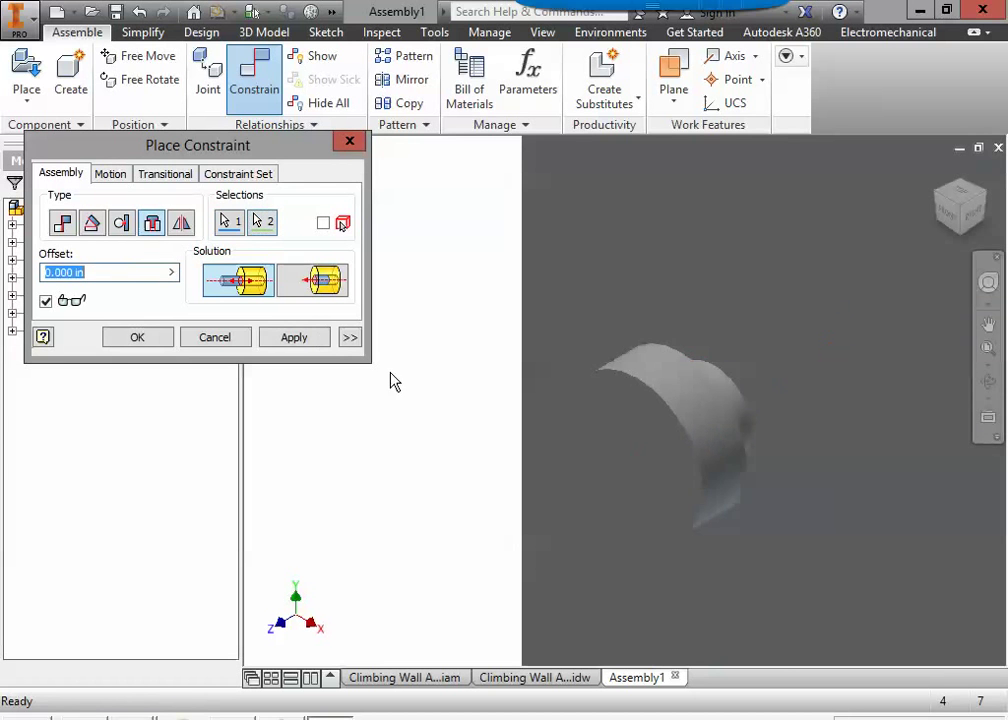
left_click(294, 337)
Insert the third wall handle into a hole on the wall.
middle_click_drag(407, 441, 573, 457)
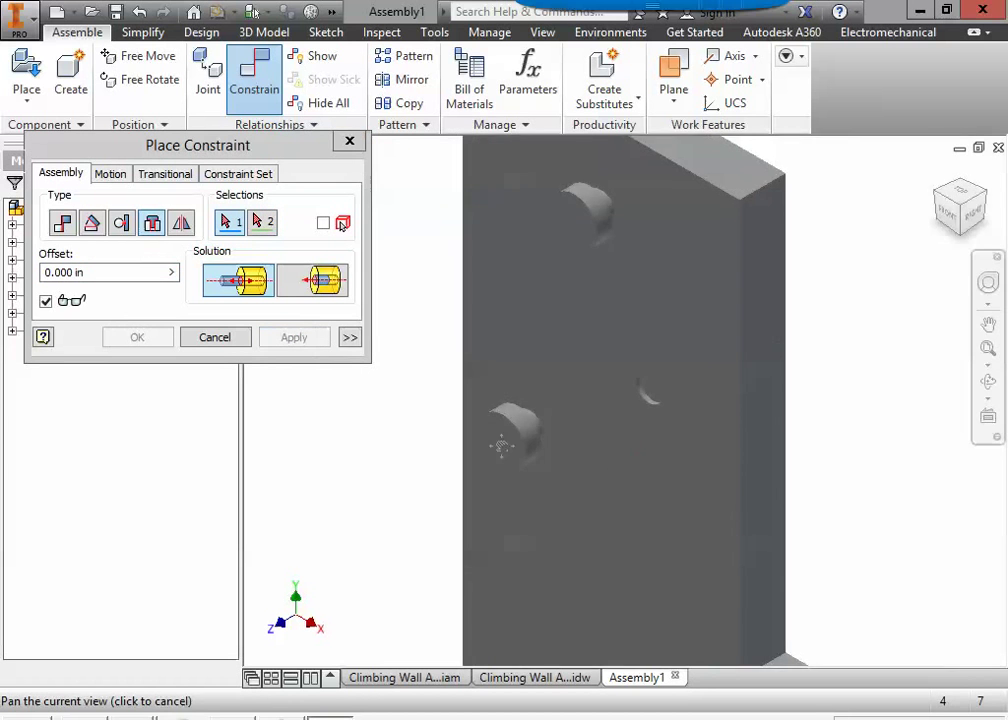
scroll(560, 459, "up", 3)
scroll(466, 412, "down", 2)
scroll(466, 412, "down", 2)
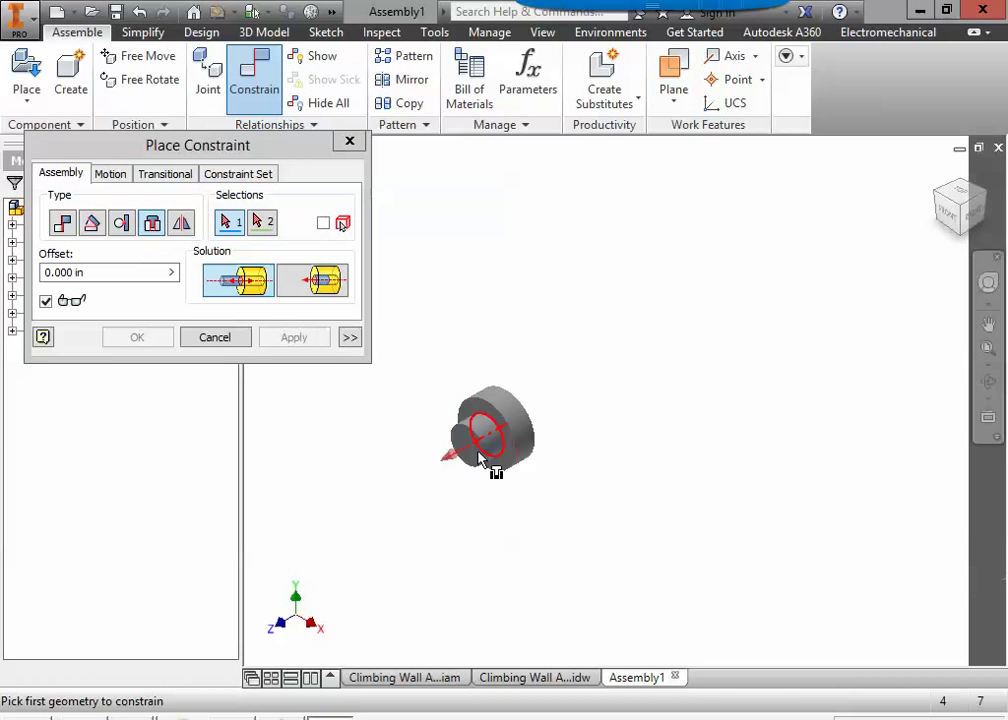
left_click(470, 467)
scroll(560, 480, "up", 3)
scroll(418, 387, "down", 2)
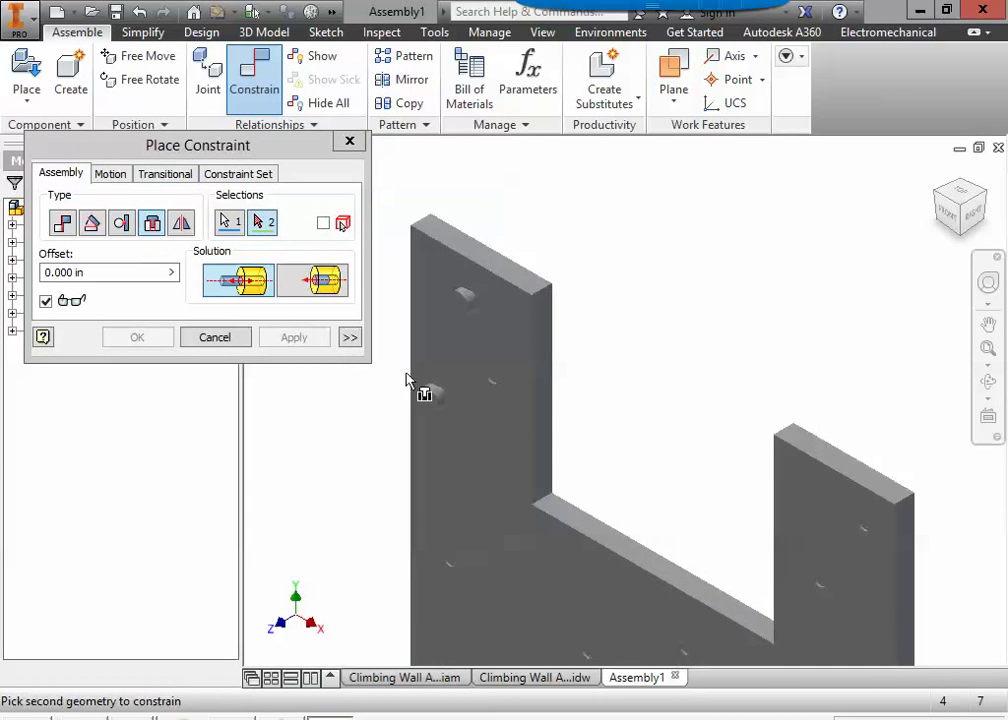
scroll(488, 377, "down", 3)
left_click(560, 290)
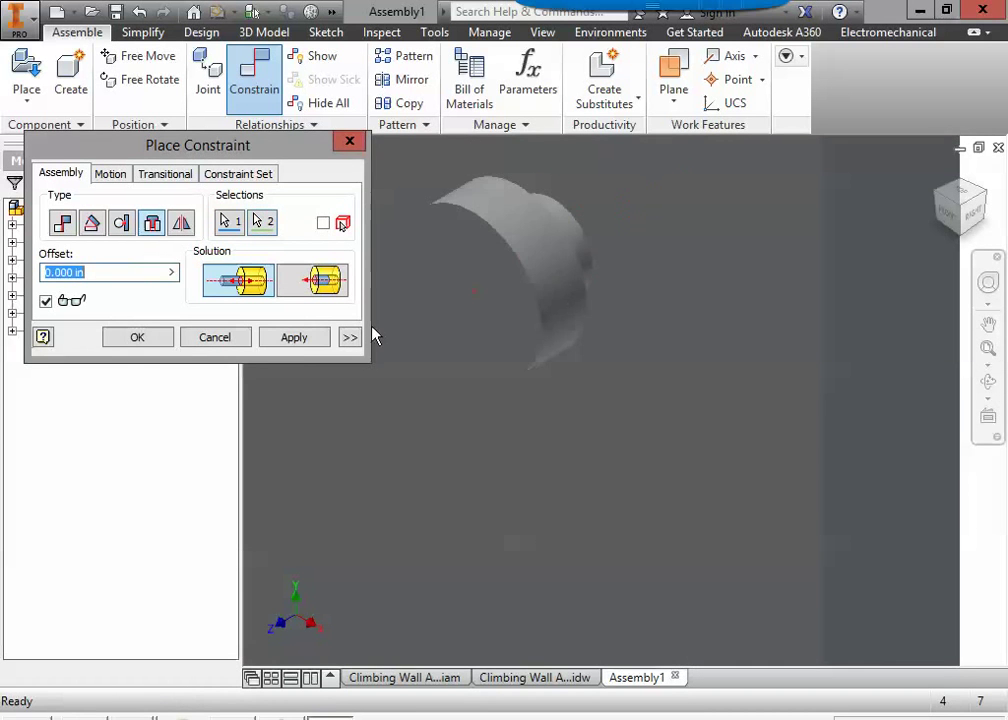
left_click(303, 338)
scroll(506, 448, "up", 3)
scroll(472, 466, "down", 2)
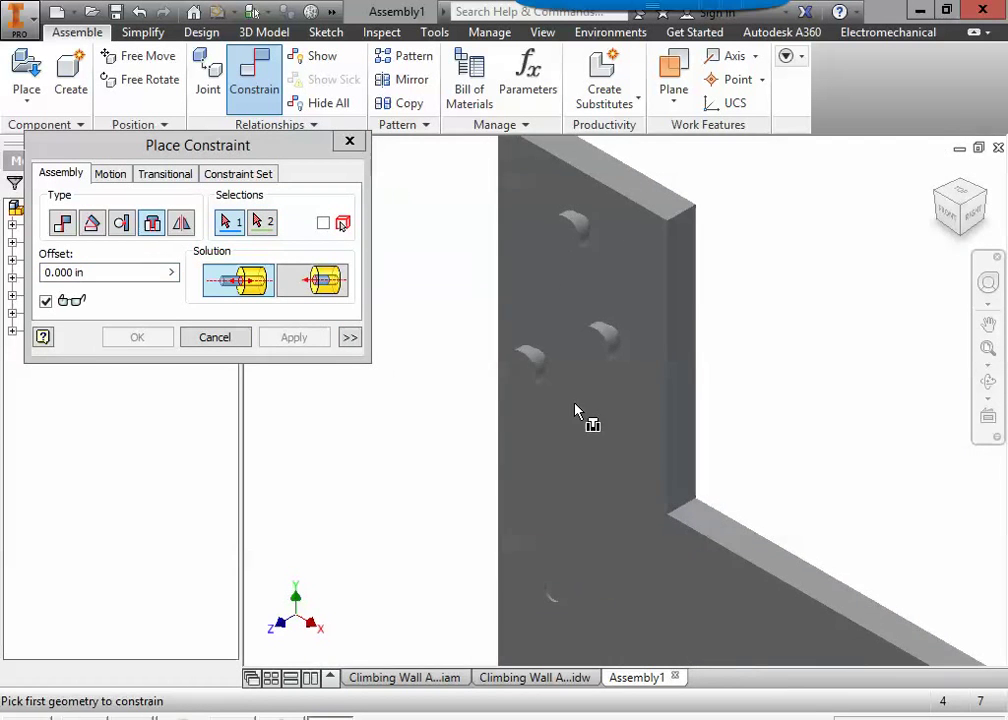
scroll(587, 423, "up", 2)
Close Place Constraint and load the Wall Handle part for placement.
left_click(224, 340)
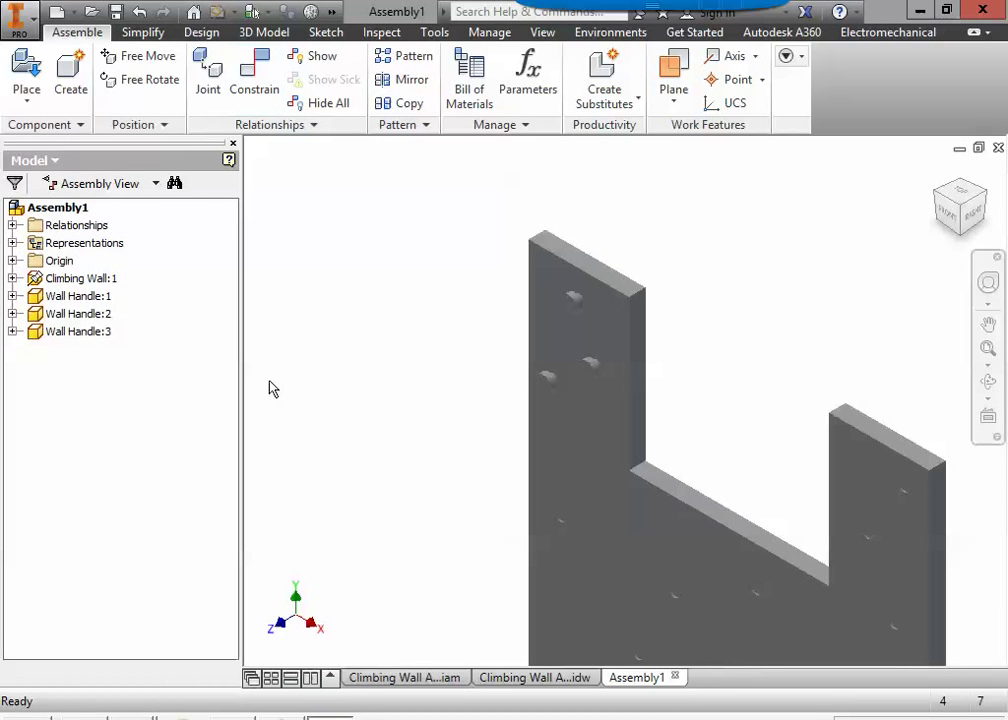
left_click_drag(467, 369, 367, 318)
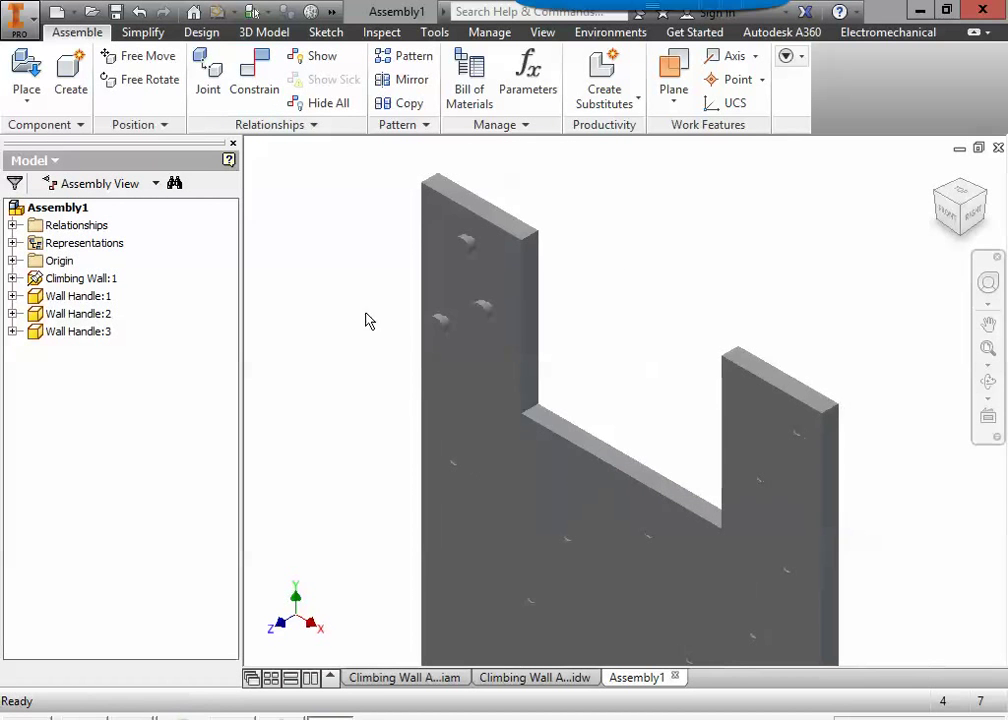
left_click(26, 80)
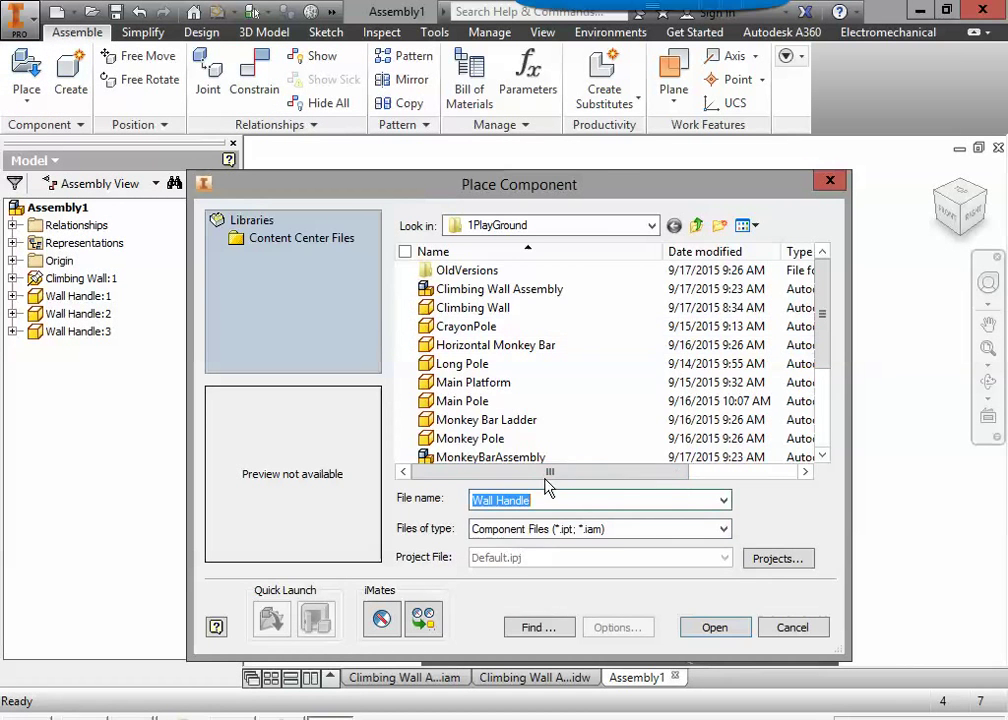
left_click_drag(828, 340, 828, 420)
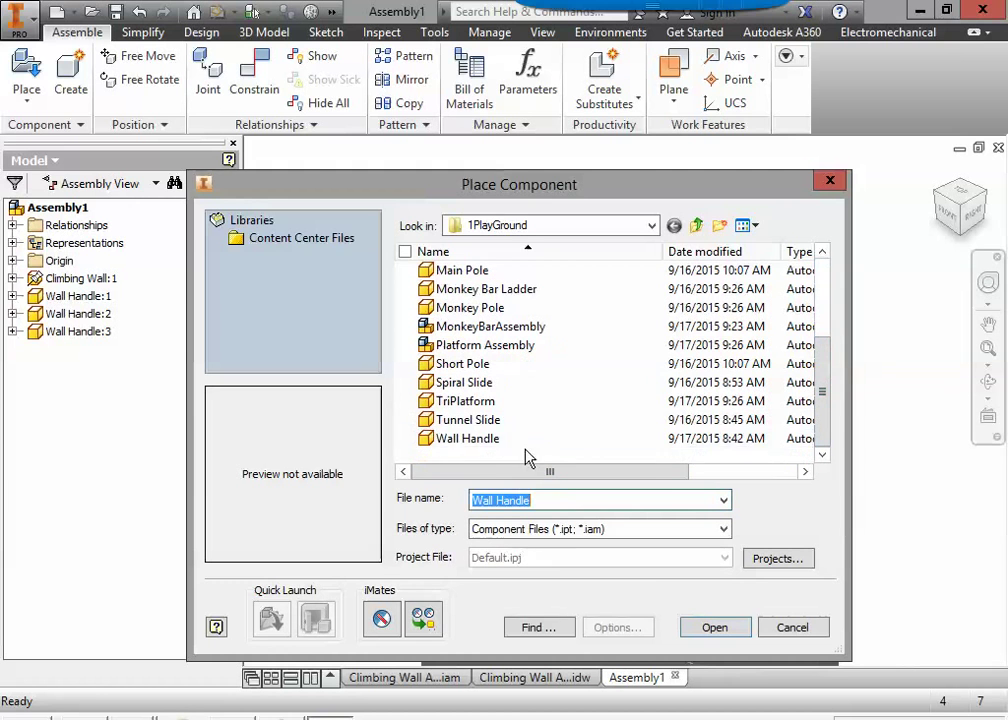
left_click(507, 447)
left_click(737, 614)
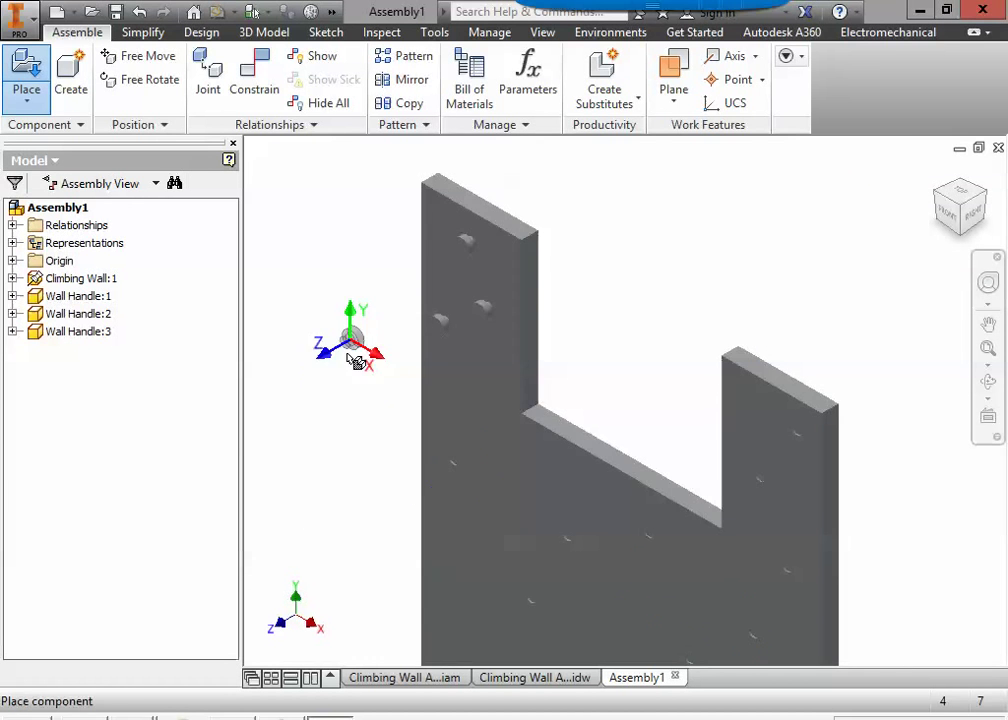
Drop three more Wall Handle copies (4–6) beside the climbing wall.
key("F2")
left_click_drag(367, 412, 435, 299)
left_click(405, 308)
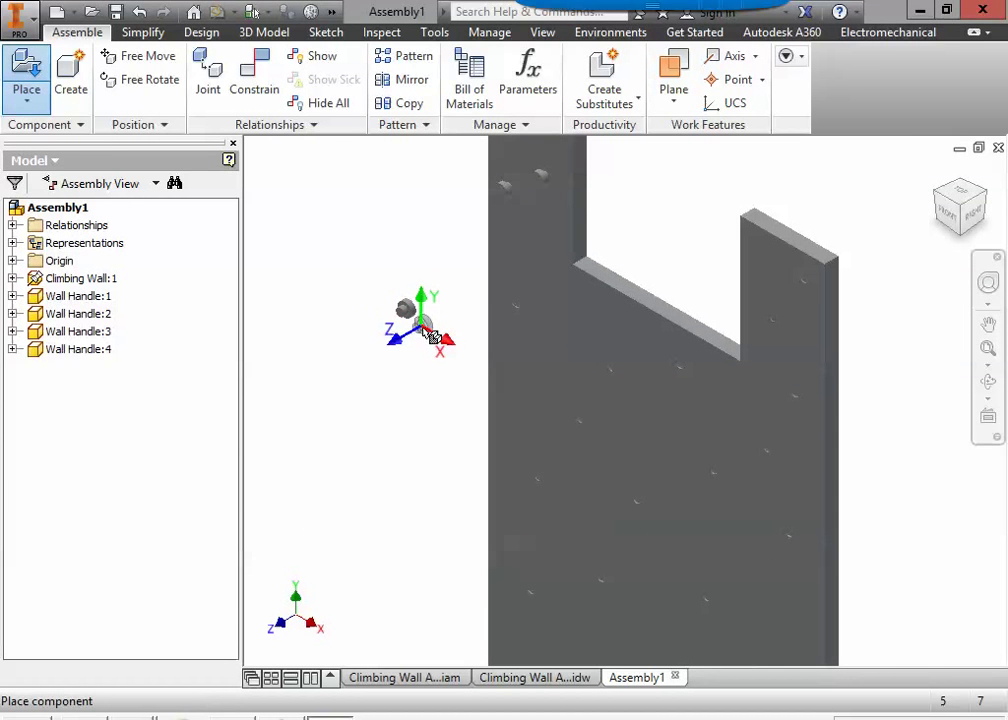
left_click(431, 331)
left_click(418, 378)
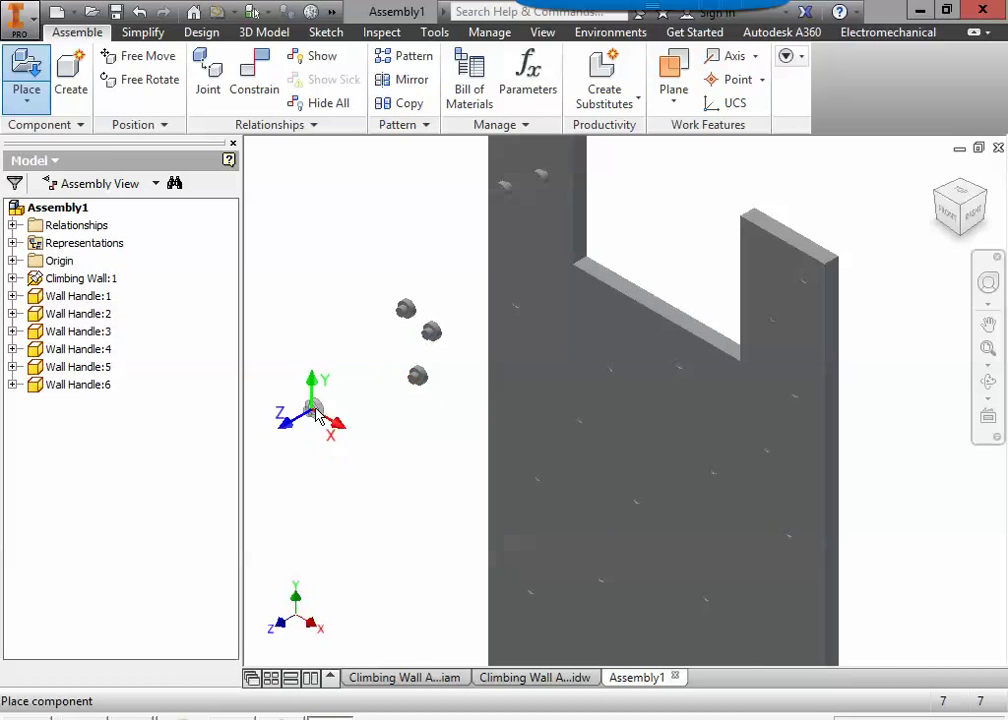
key("Escape")
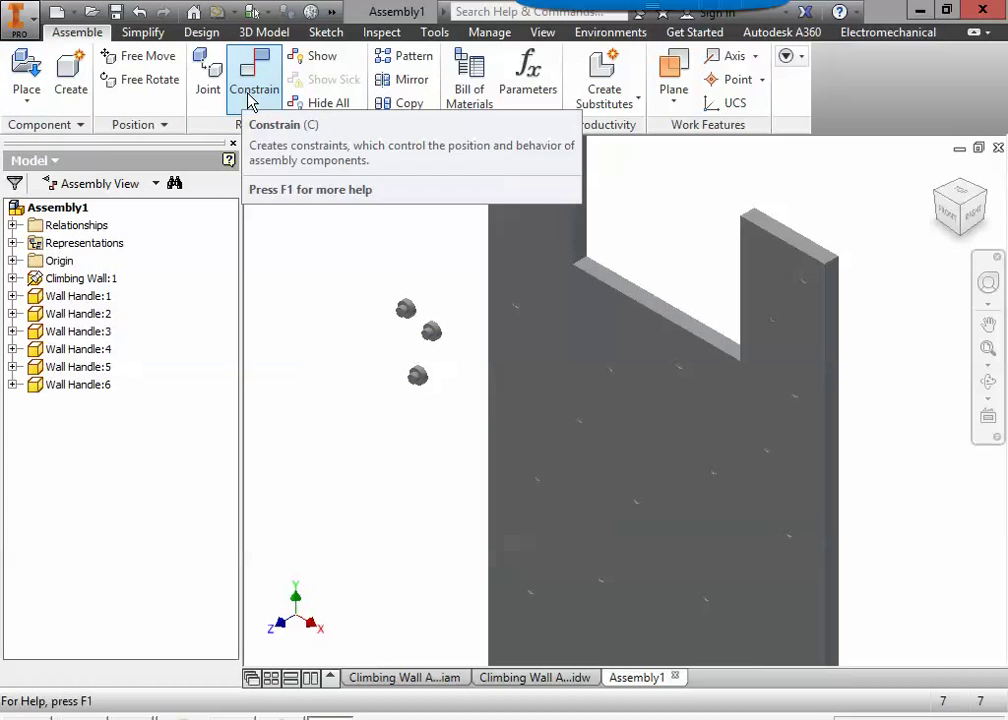
Insert-constrain the first loose wall handle into a hole on the climbing wall.
left_click(250, 100)
left_click(155, 224)
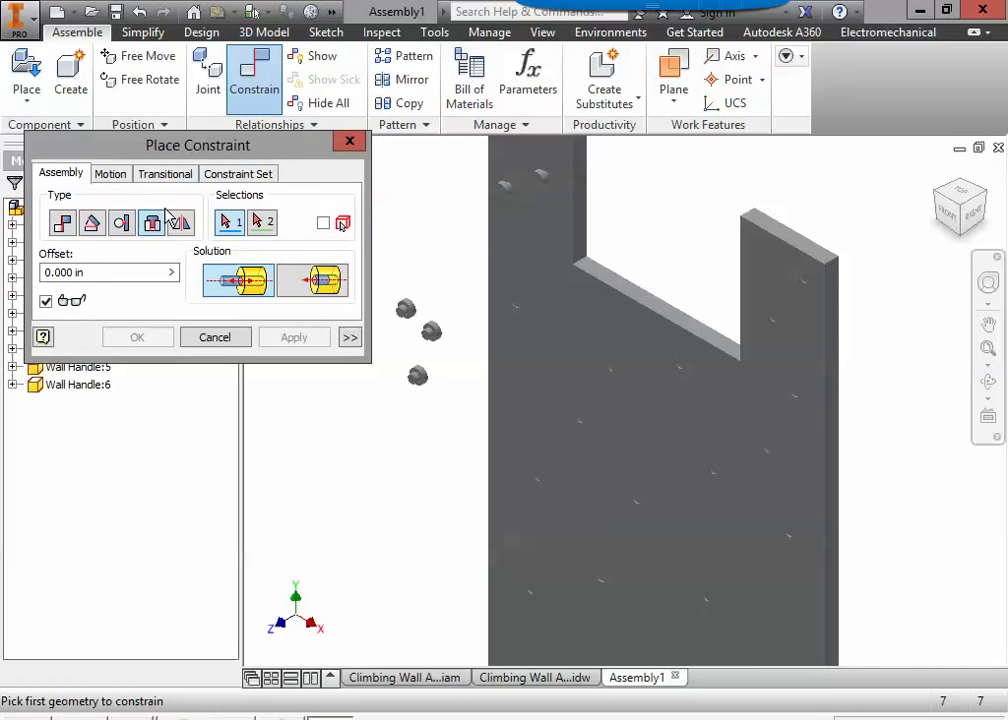
left_click_drag(248, 152, 191, 125)
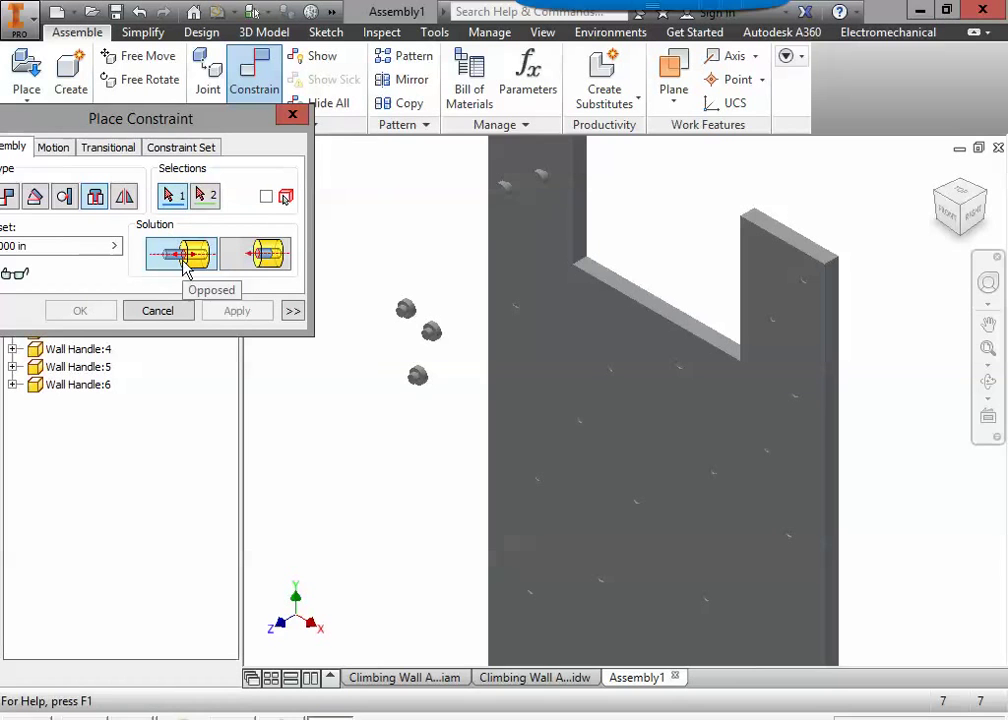
scroll(440, 360, "up", 3)
left_click(370, 288)
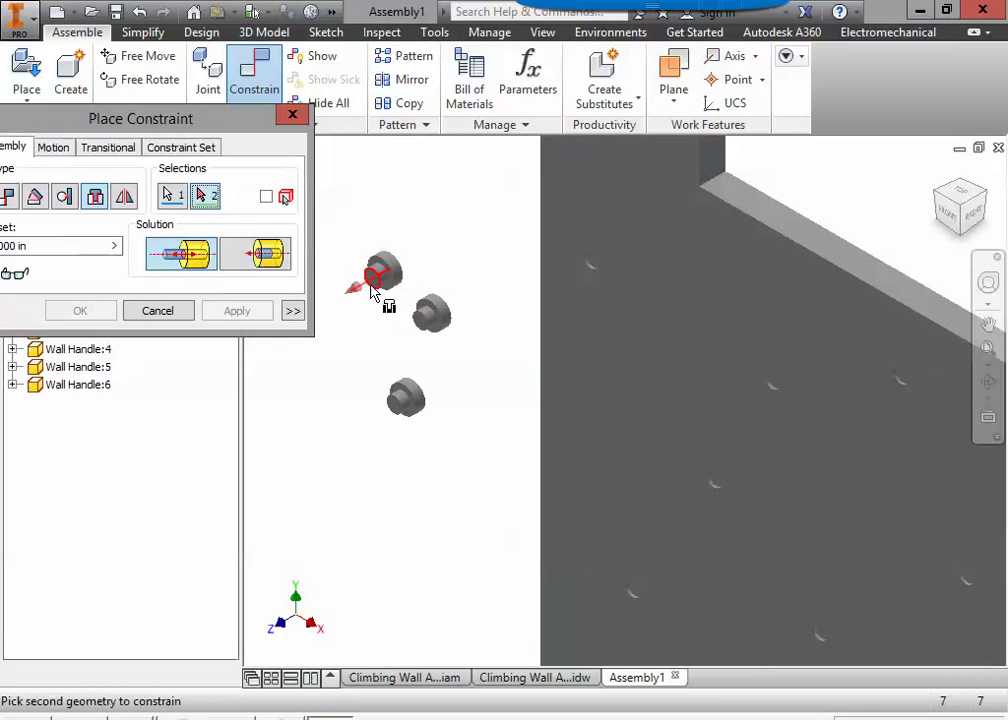
left_click(593, 268)
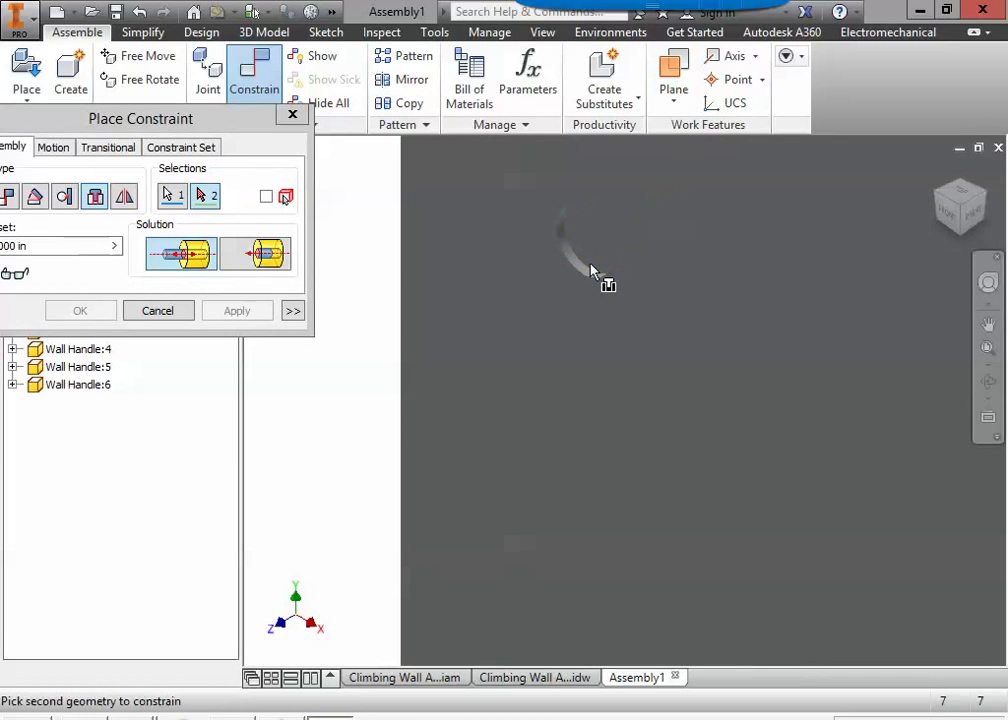
left_click(258, 316)
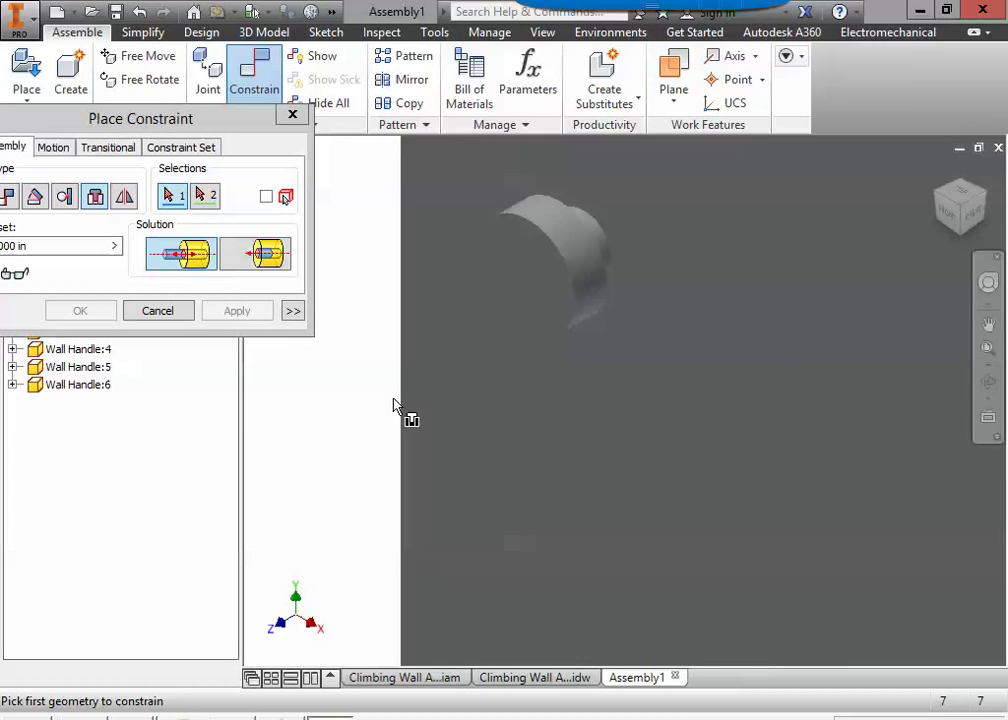
Insert the second wall handle into another hole on the wall.
scroll(398, 412, "down", 3)
middle_click_drag(398, 412, 396, 360)
scroll(396, 355, "up", 3)
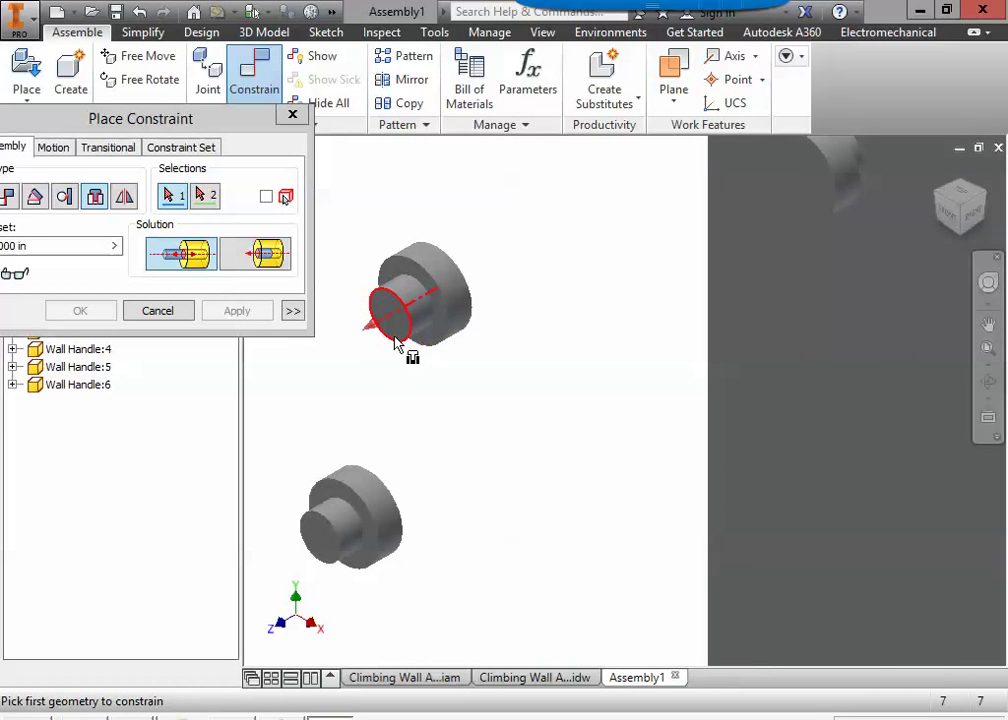
left_click(397, 343)
scroll(533, 398, "down", 3)
middle_click_drag(533, 398, 648, 398)
scroll(560, 360, "up", 3)
scroll(530, 335, "up", 2)
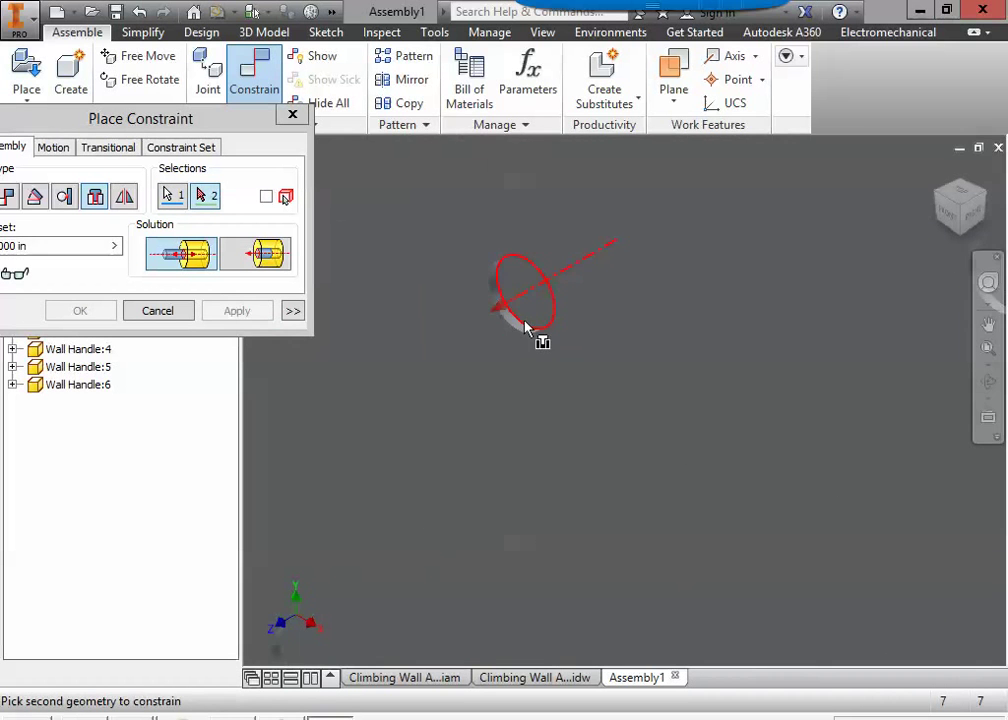
left_click(527, 330)
scroll(520, 318, "down", 3)
middle_click_drag(355, 280, 438, 265)
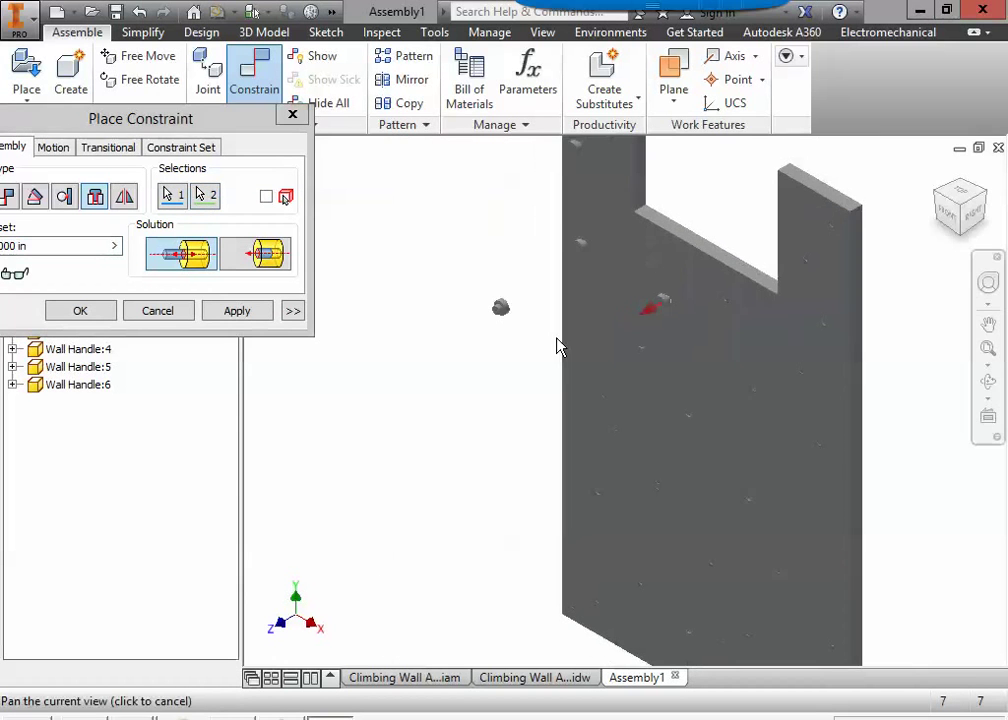
left_click(237, 311)
Insert the last loose wall handle into a wall hole and finish constraining.
scroll(505, 320, "up", 3)
scroll(455, 292, "up", 1)
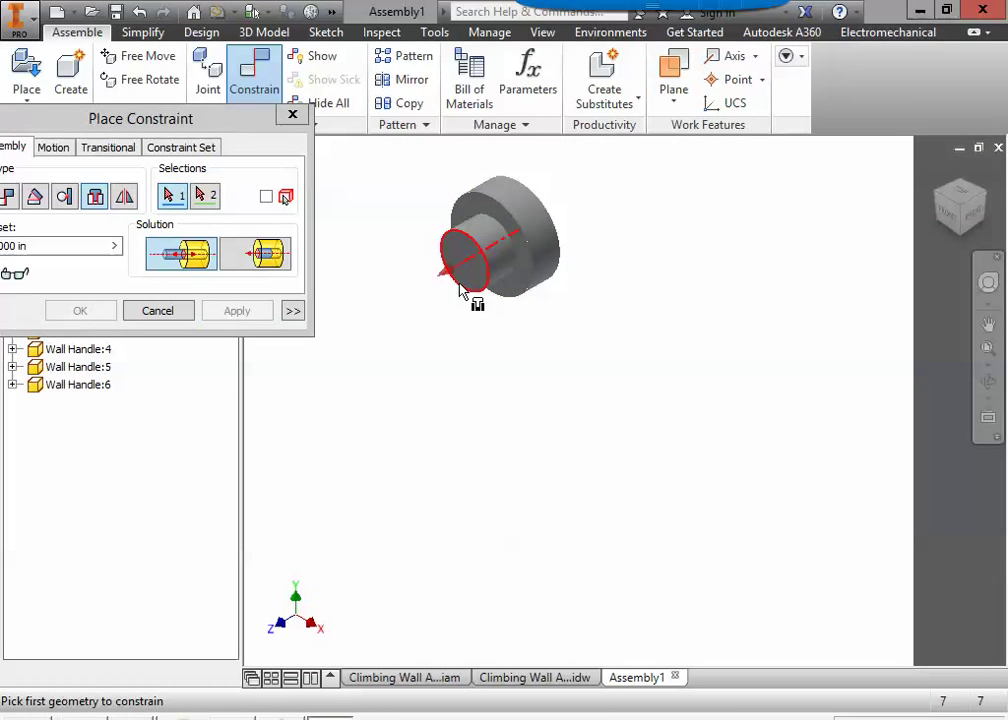
left_click(460, 288)
scroll(513, 376, "down", 3)
scroll(529, 342, "up", 2)
scroll(560, 345, "up", 2)
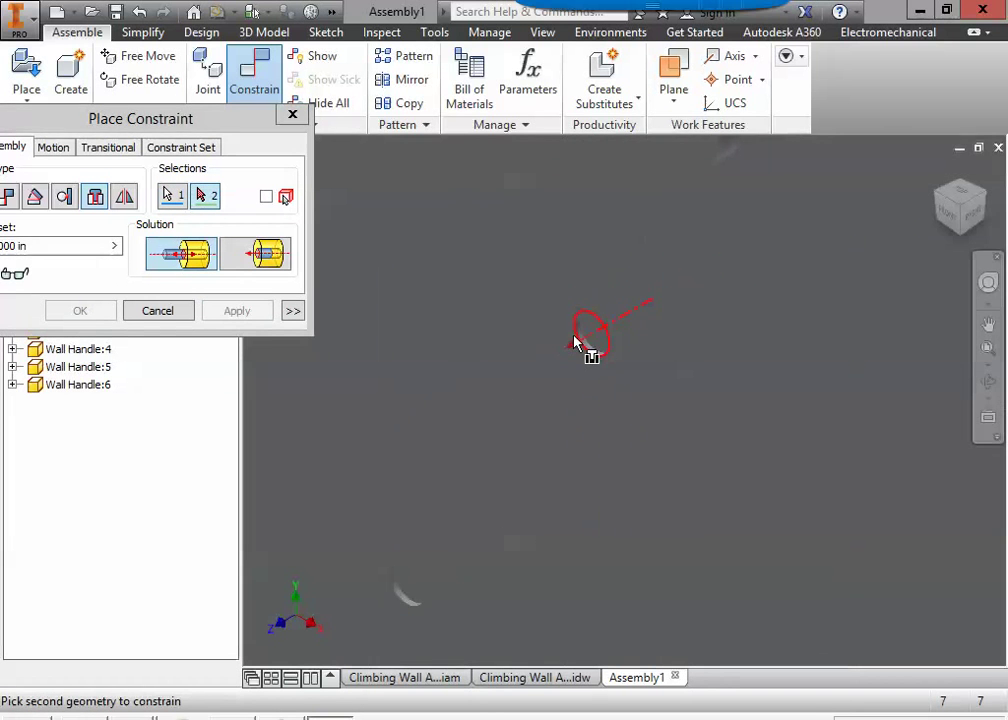
left_click(601, 357)
left_click(230, 311)
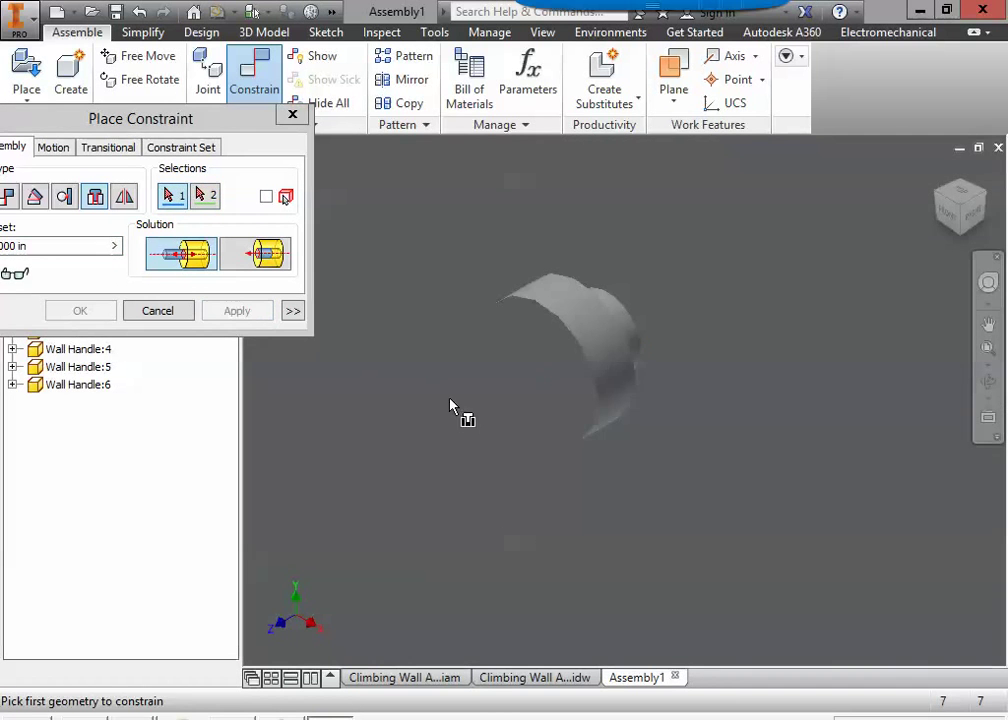
scroll(455, 402, "down", 3)
scroll(606, 398, "down", 2)
scroll(600, 398, "down", 1)
key("Escape")
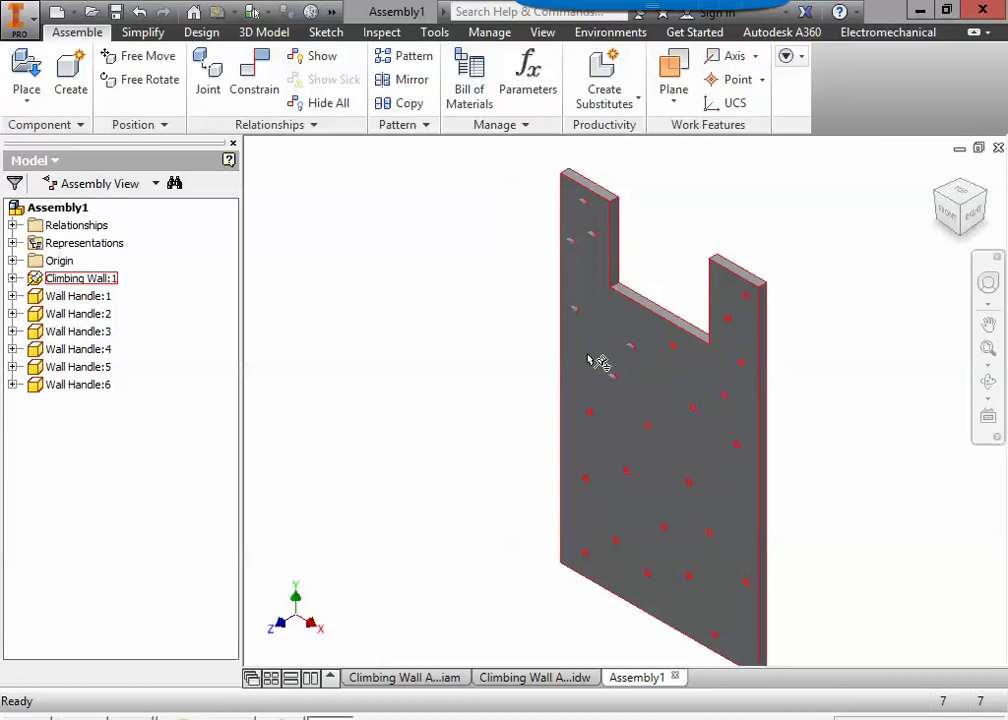
Switch to Climbing Wall Assembly.iam and orbit and zoom to inspect the fitted handles.
left_click(410, 678)
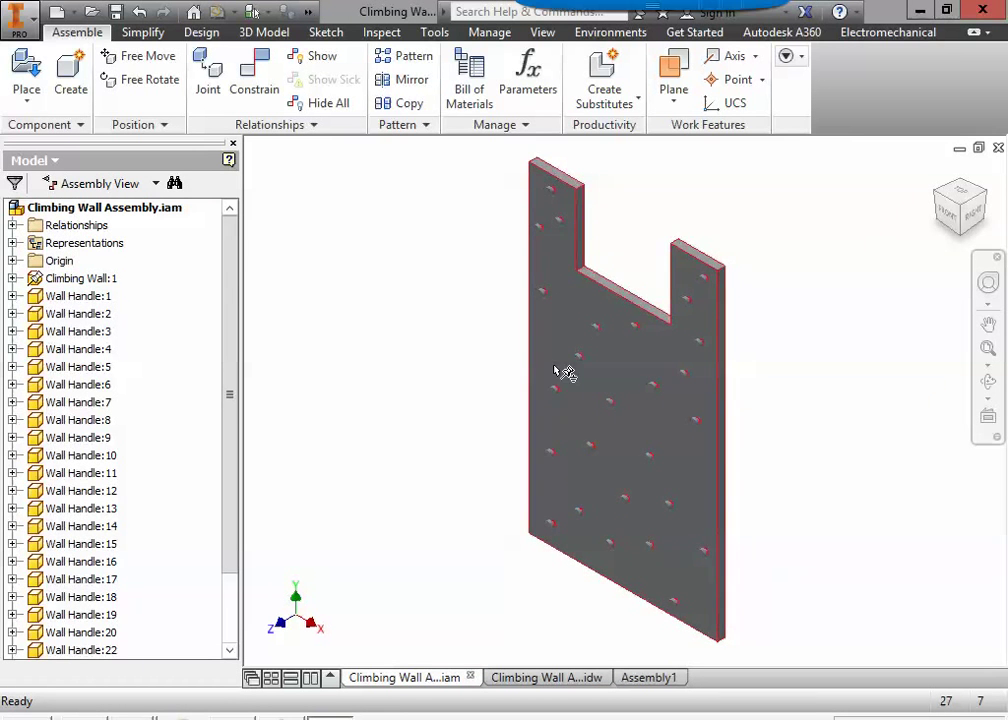
scroll(648, 360, "up", 5)
scroll(670, 412, "down", 2)
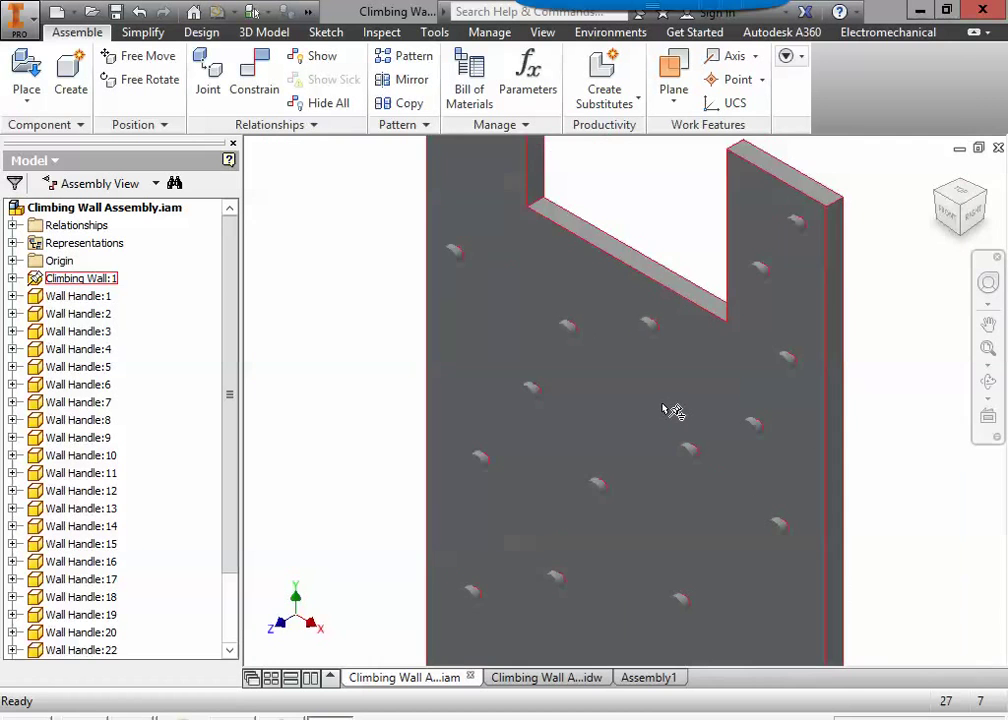
mouse_move(688, 480)
middle_mouse_down("shift")
mouse_move(661, 479)
mouse_move(596, 360)
mouse_move(600, 400)
mouse_move(688, 470)
mouse_move(612, 454)
mouse_move(612, 445)
mouse_move(643, 452)
mouse_move(643, 480)
mouse_move(650, 432)
middle_mouse_up("shift")
scroll(597, 418, "down", 3)
scroll(657, 428, "up", 5)
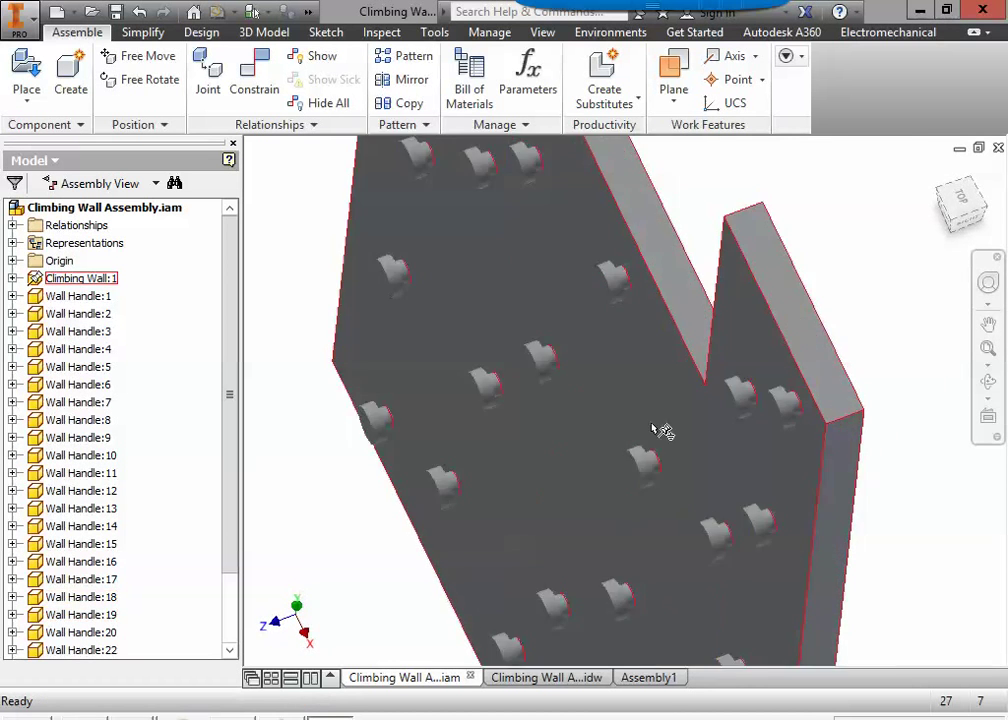
scroll(655, 440, "up", 3)
scroll(643, 505, "down", 10)
mouse_move(643, 515)
middle_mouse_down("shift")
mouse_move(649, 444)
mouse_move(605, 489)
mouse_move(621, 466)
mouse_move(645, 503)
middle_mouse_up("shift")
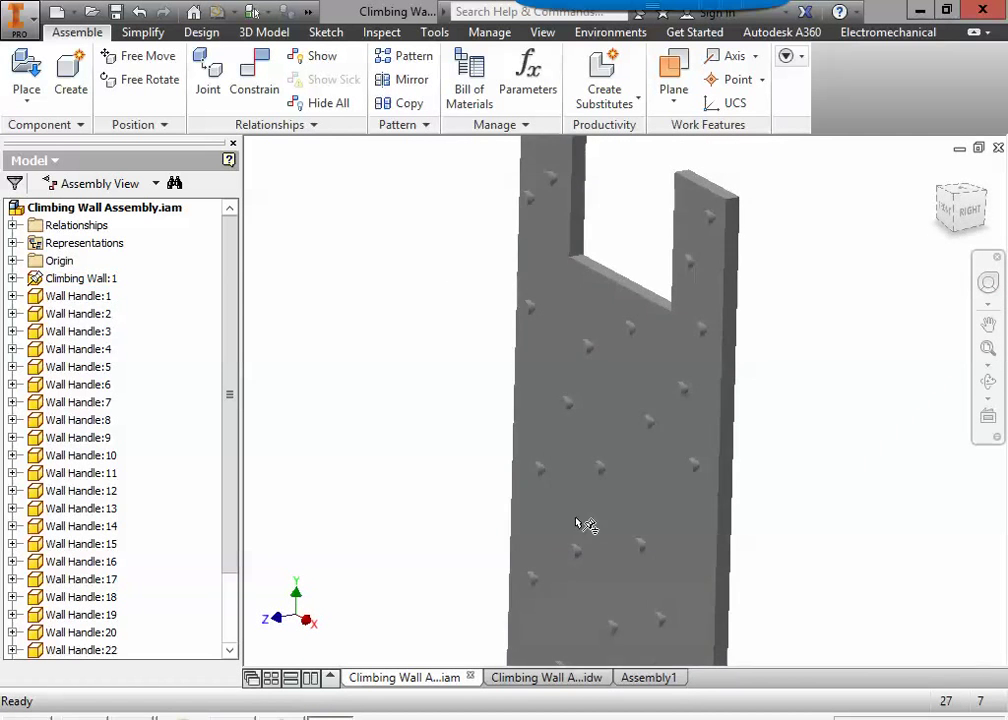
scroll(577, 522, "down", 5)
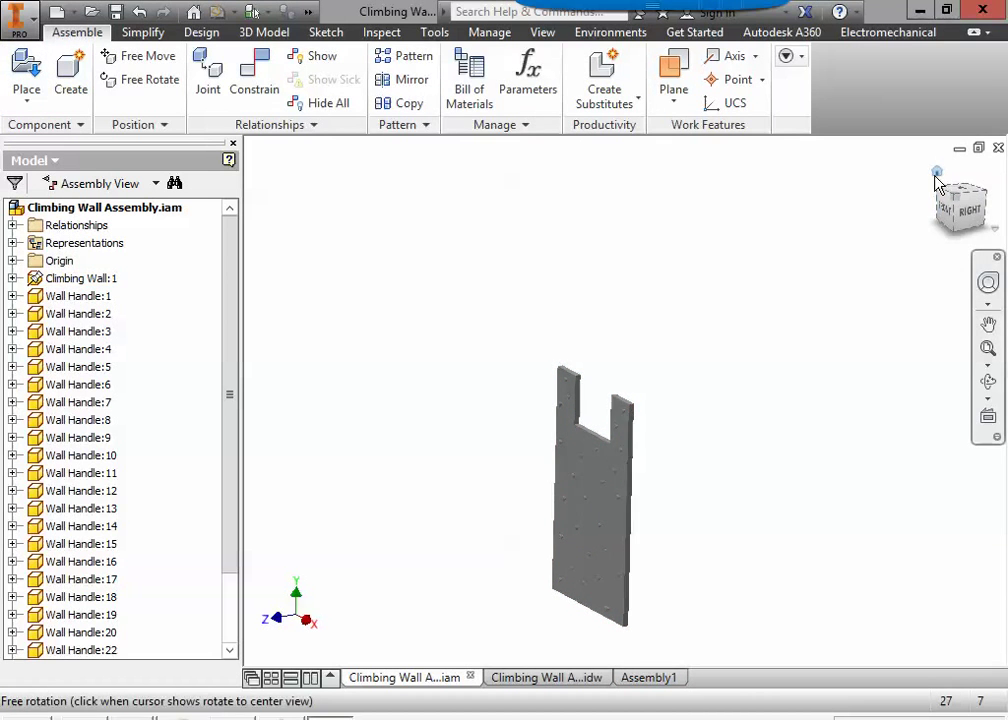
Restore the home view and save as Climbing Wall Assembly in the 1PlayGround folder.
left_click(980, 190)
left_click(18, 18)
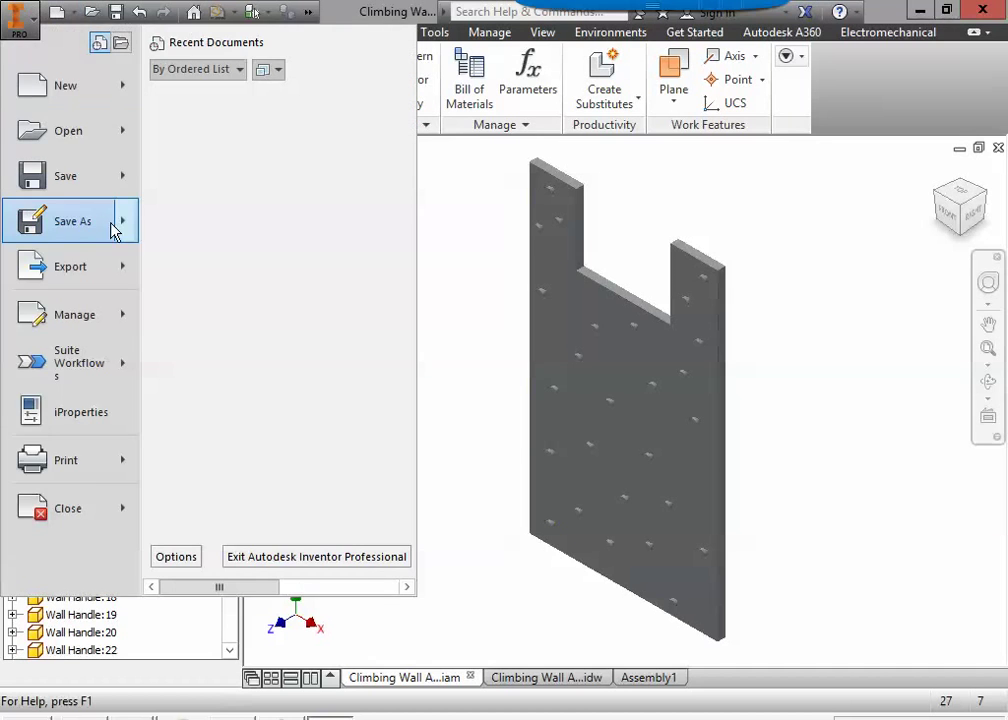
left_click(72, 226)
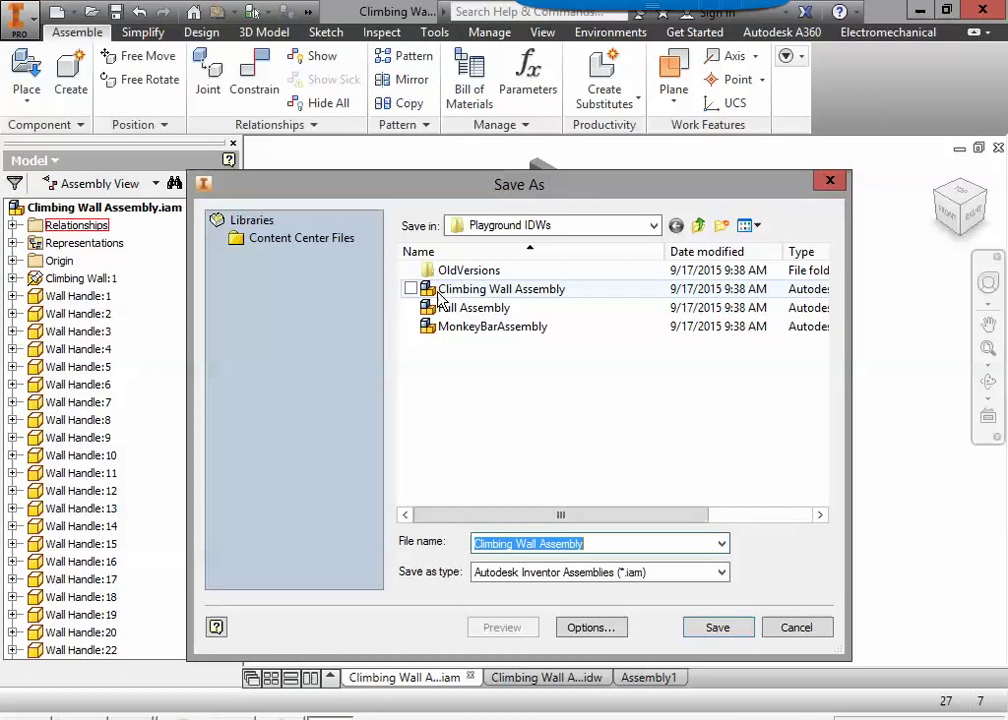
left_click(653, 225)
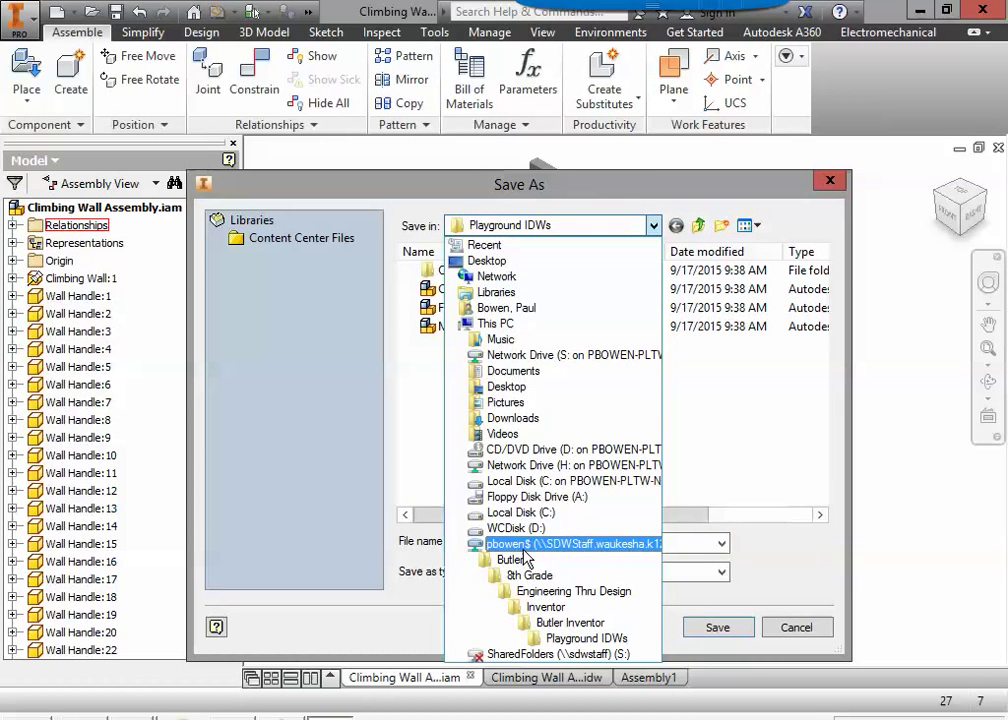
left_click(508, 544)
double_click(487, 275)
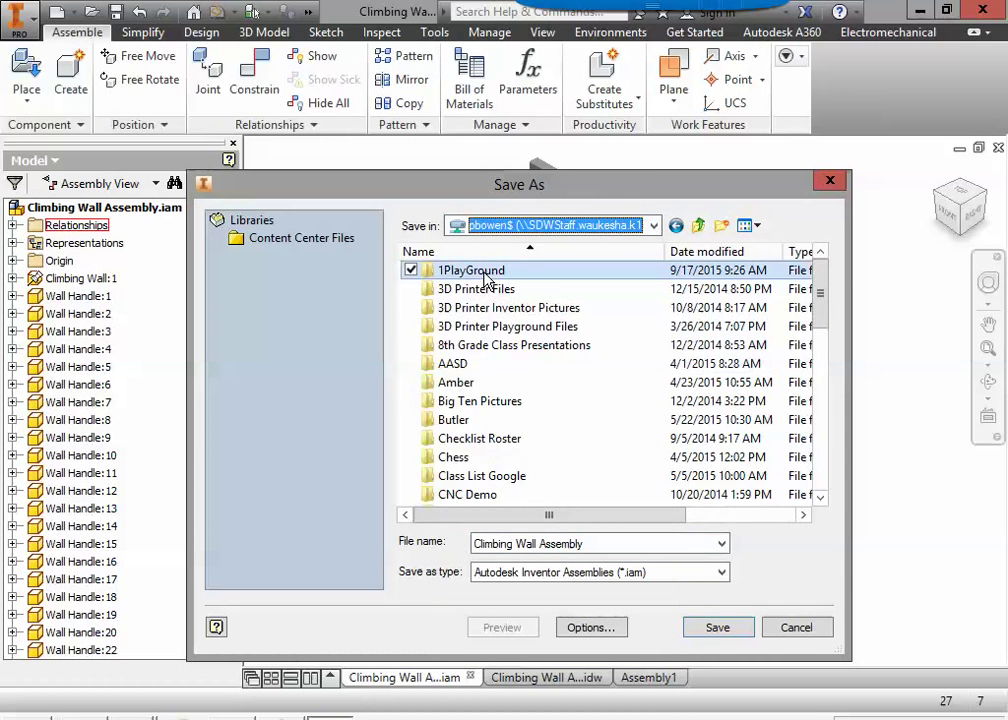
triple_click(635, 544)
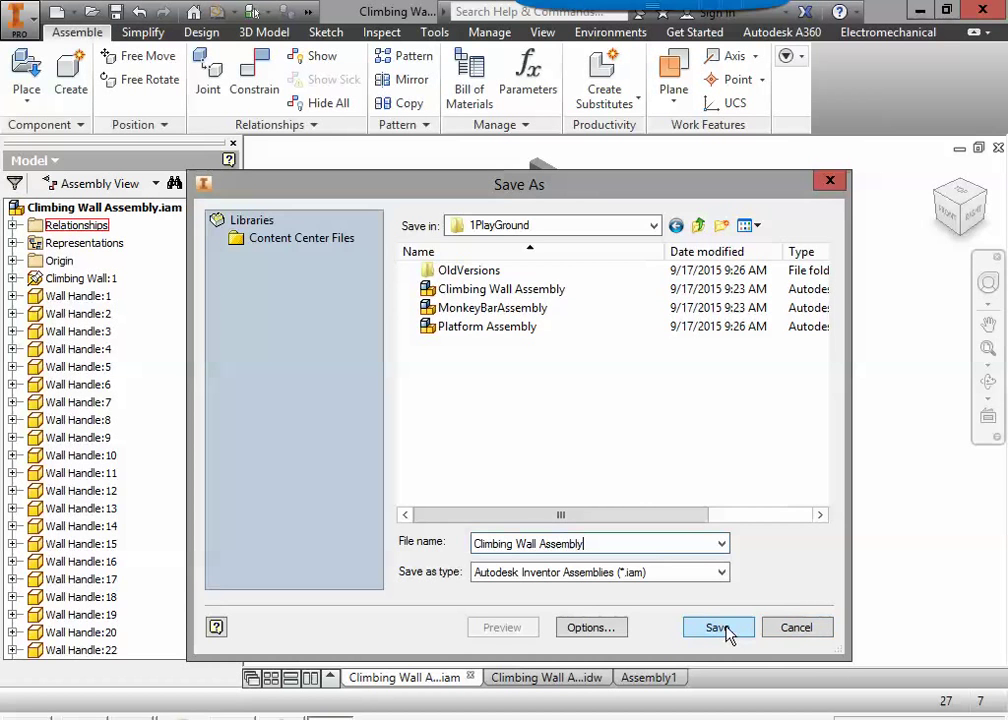
left_click(810, 630)
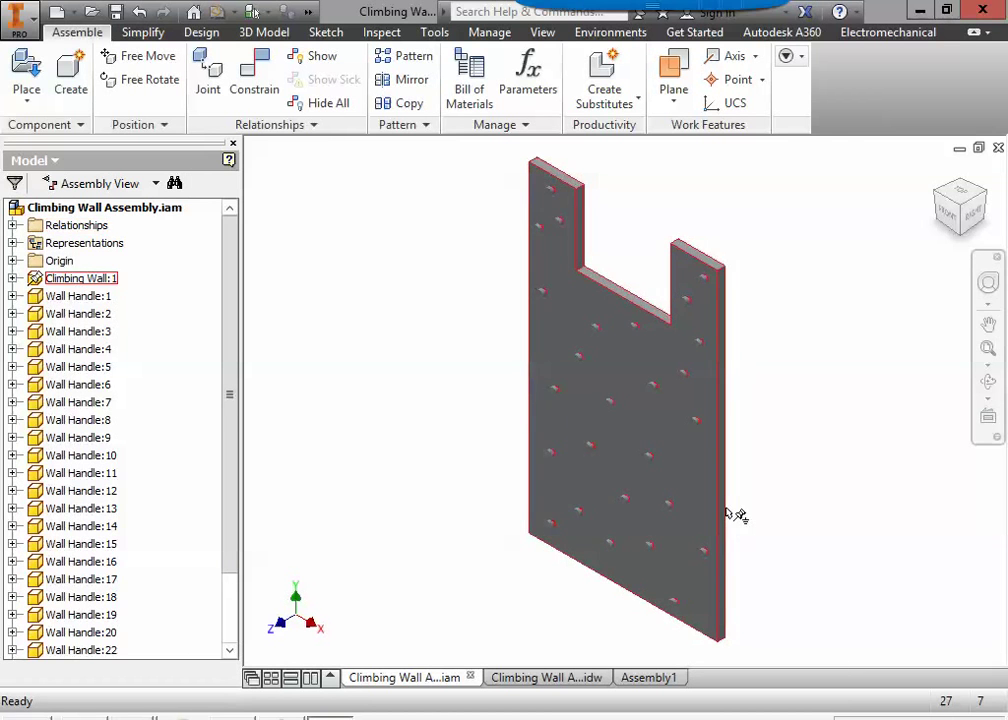
middle_click_drag(821, 466, 796, 483)
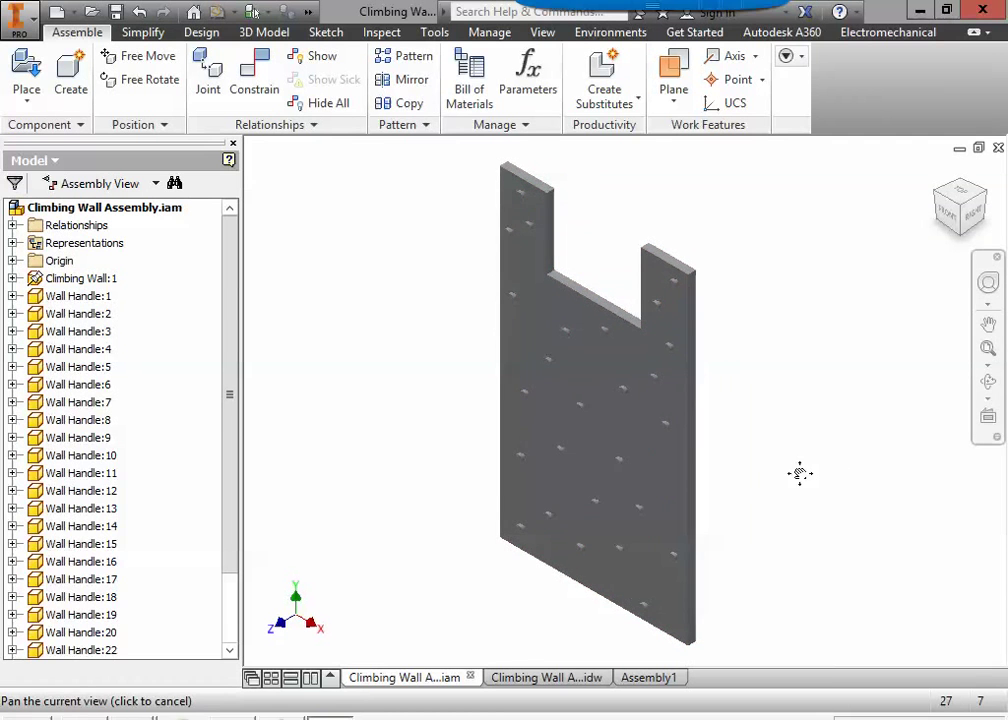